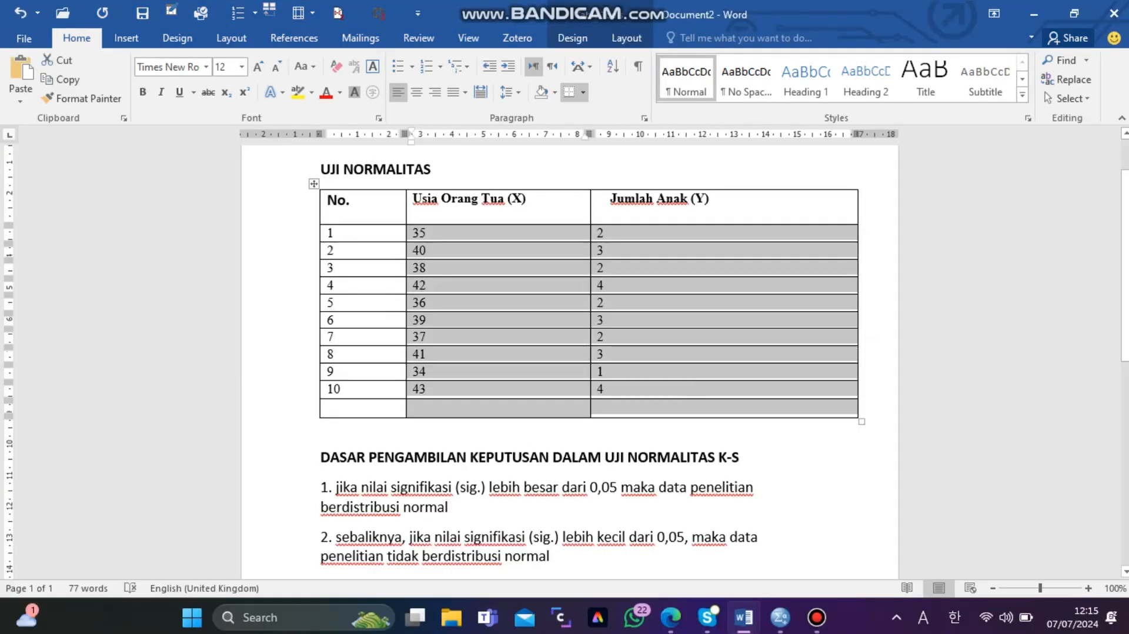
- Copy the selected Usia Orang Tua (X) and Jumlah Anak (Y) data from the Word table into SPSS, starting at the first cell
right_click(613, 333)
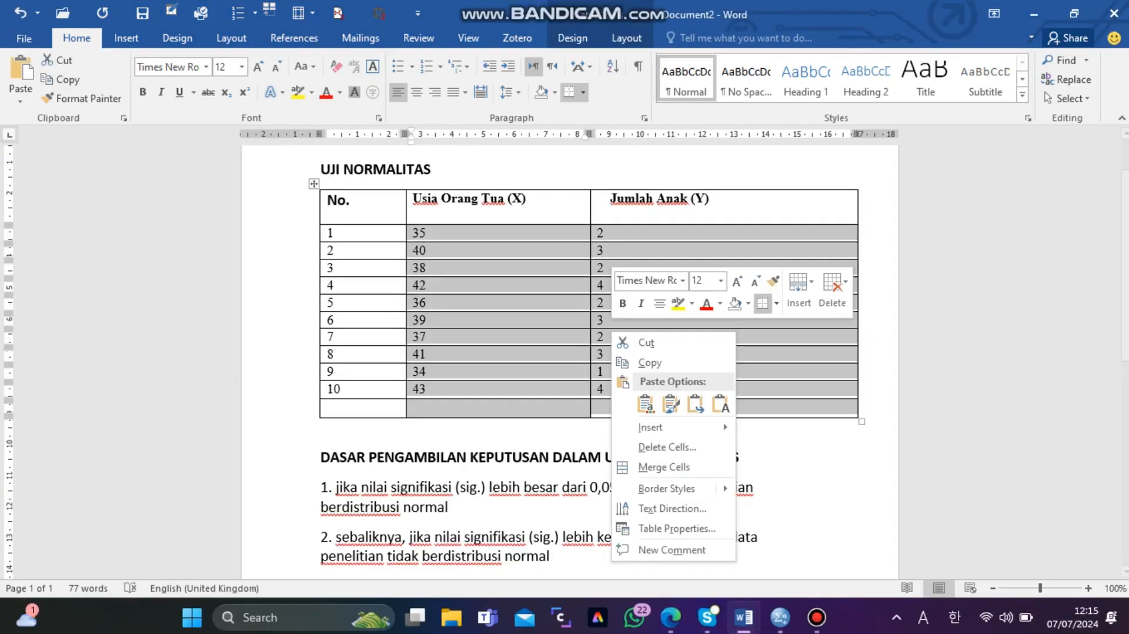
click(650, 362)
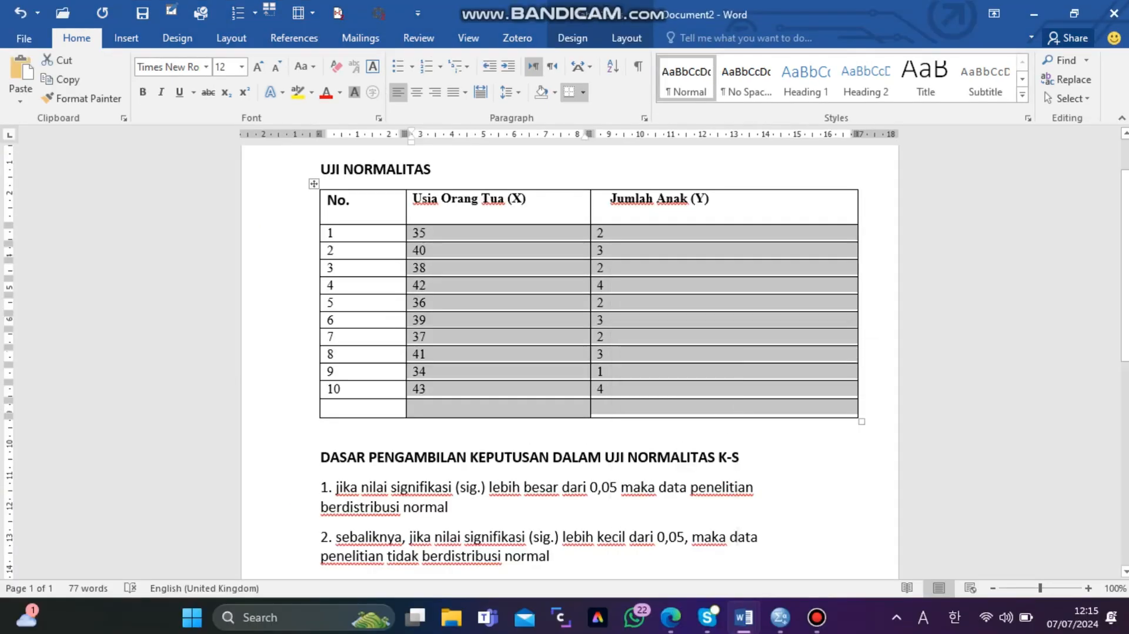
click(779, 617)
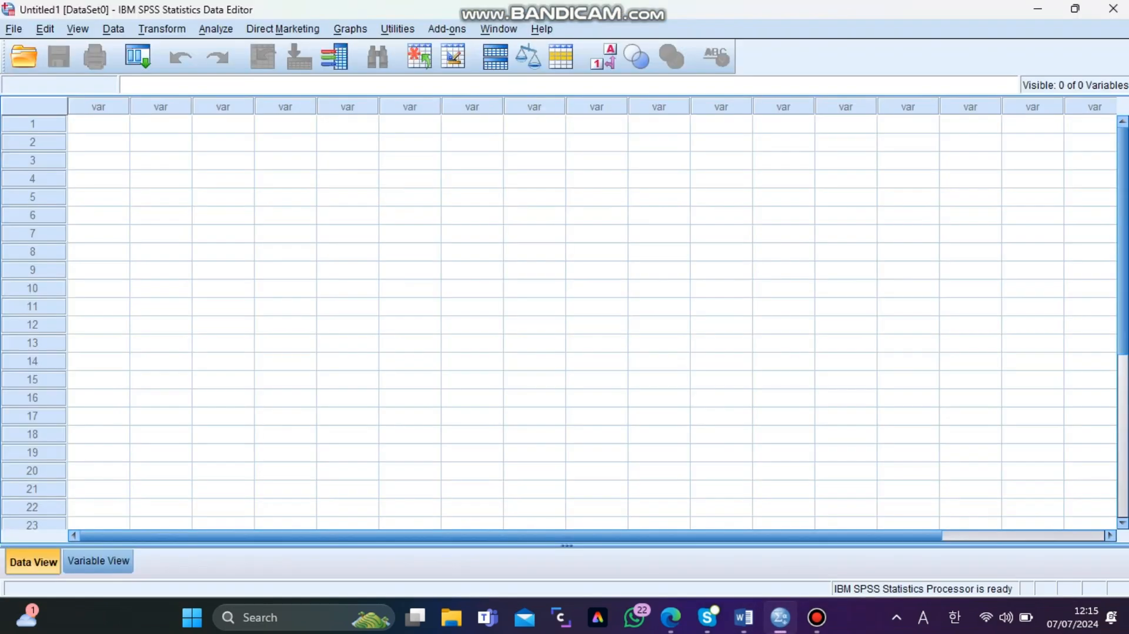
click(99, 124)
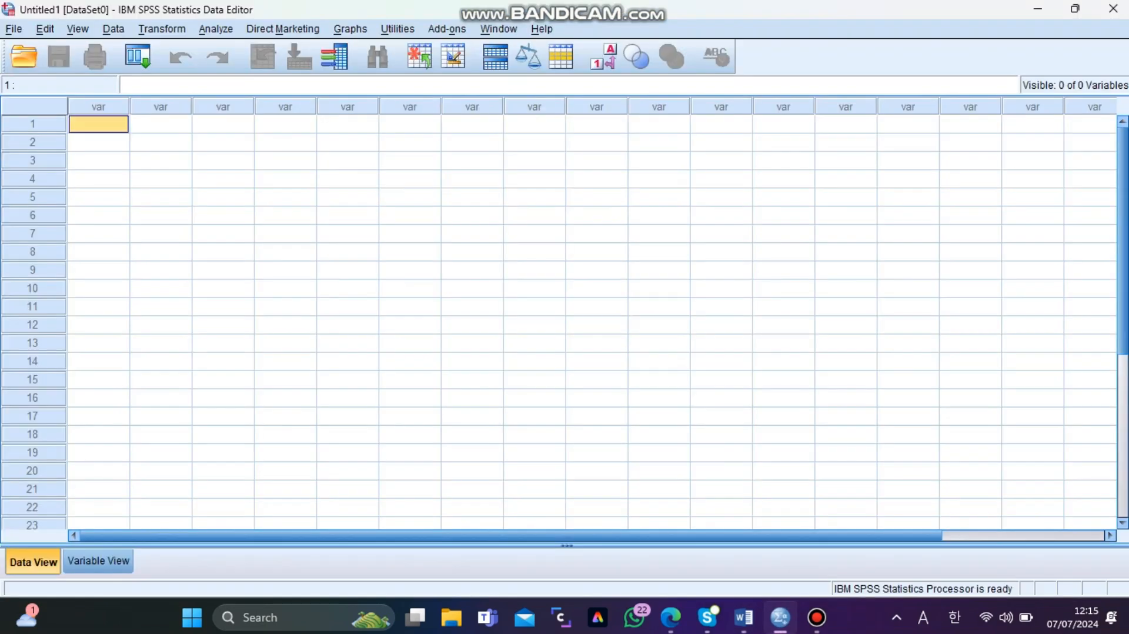
right_click(93, 124)
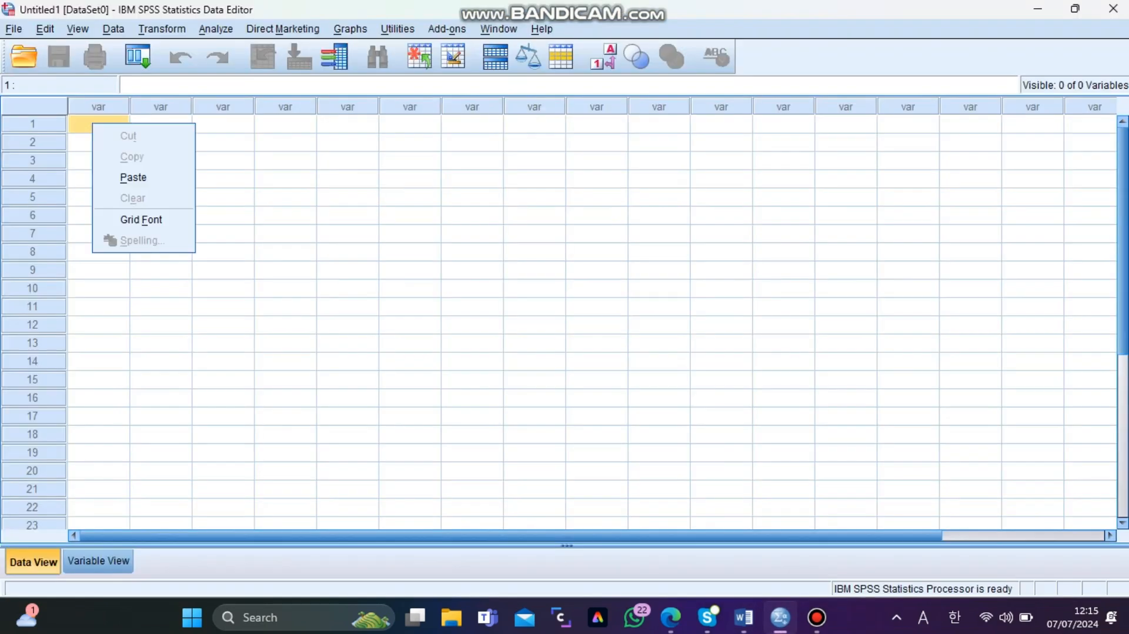
click(133, 177)
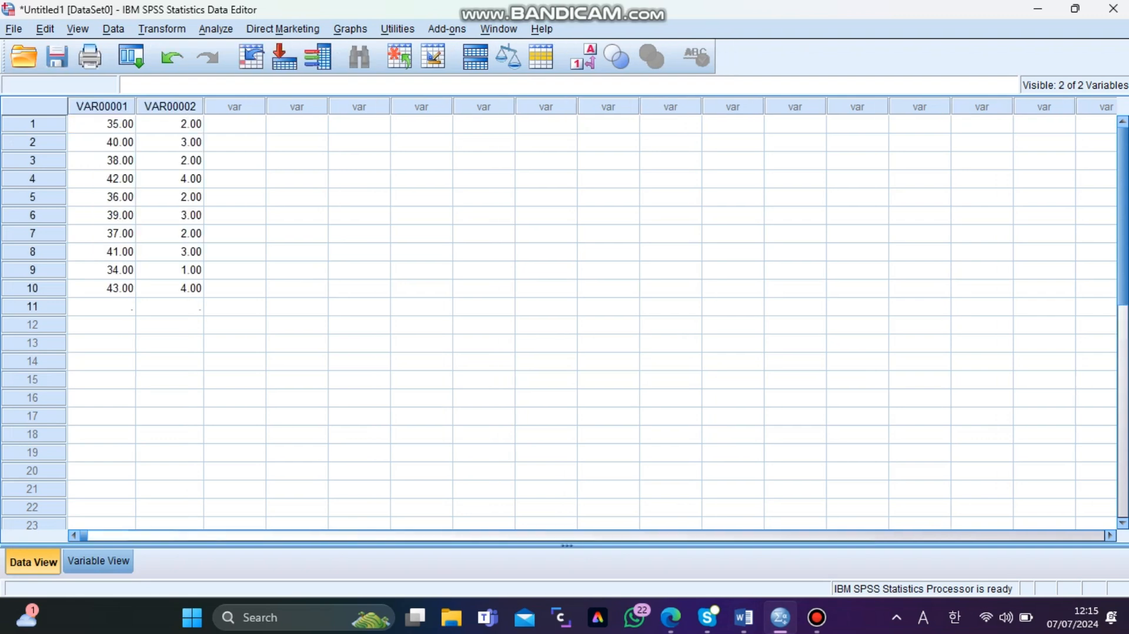
- Rename the first variable as UsiaOrtu in the variable definitions
click(99, 560)
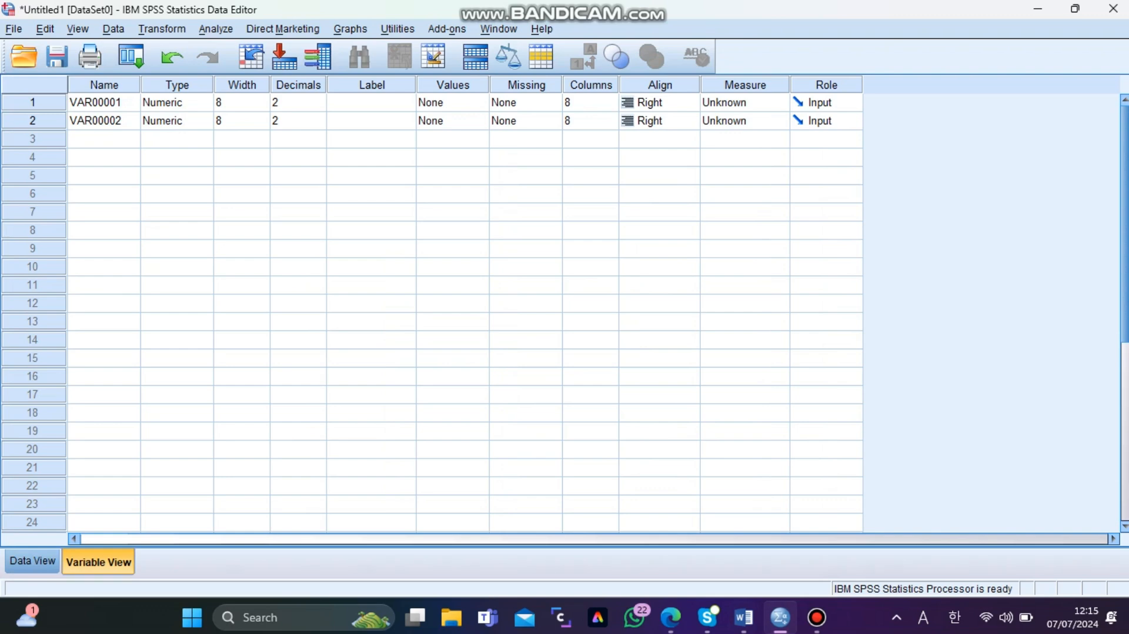
click(103, 103)
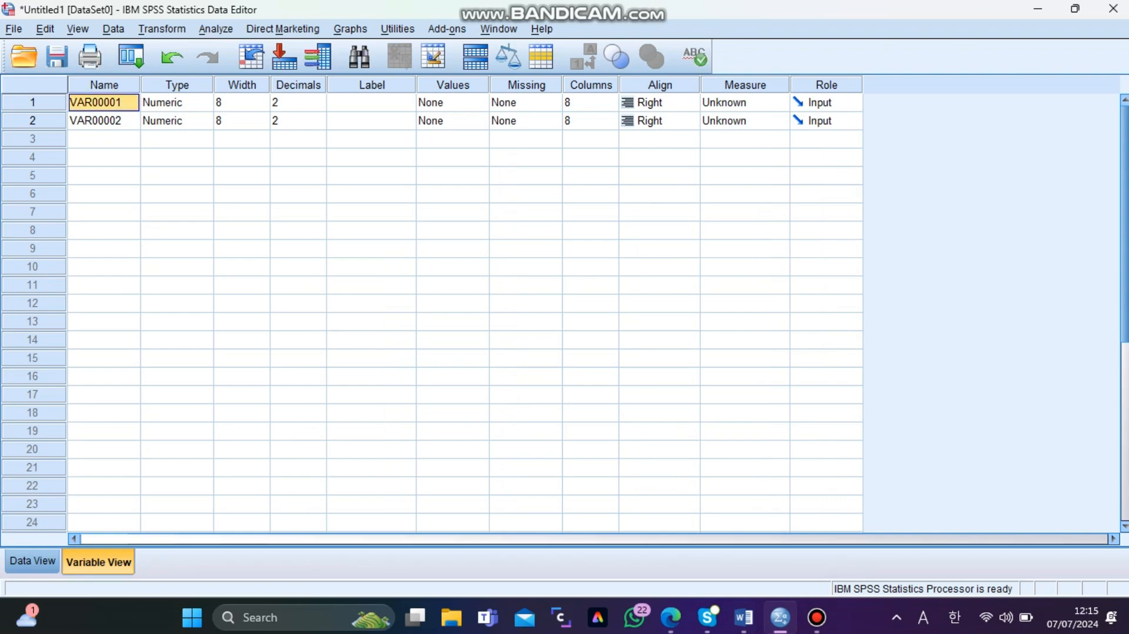
key(BackSpace)
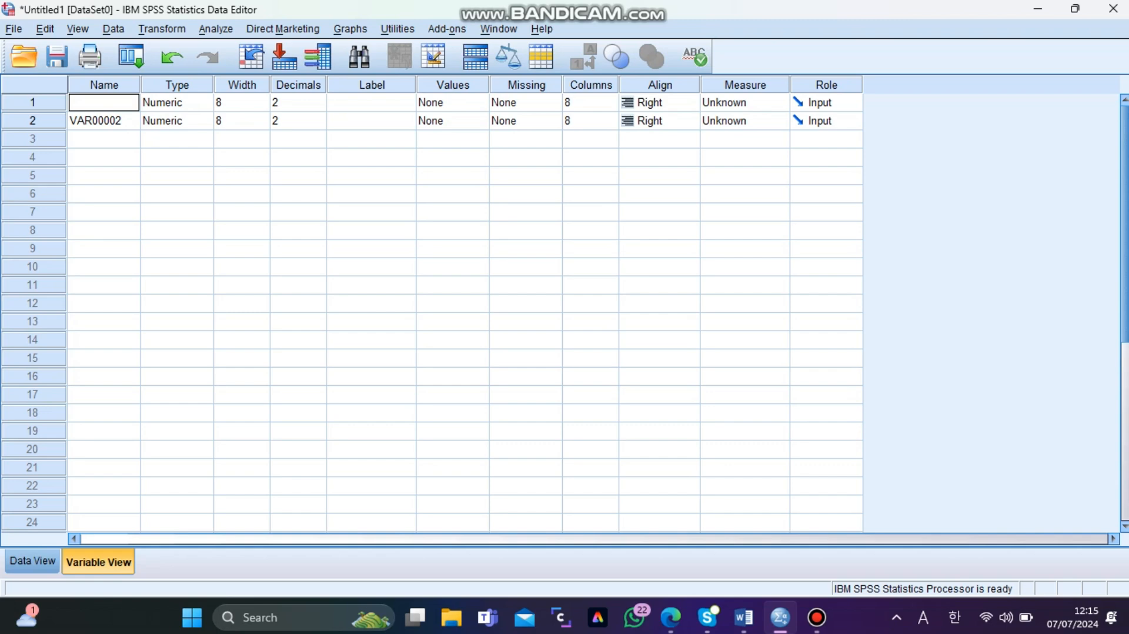
text(us)
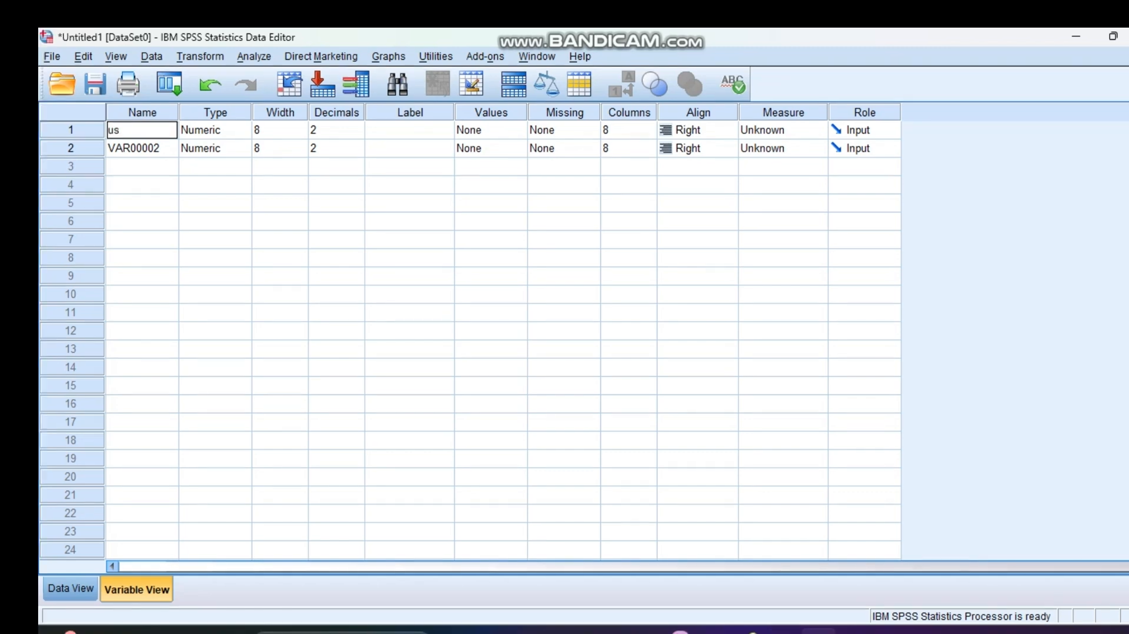
key(BackSpace)
key(BackSpace)
text(UsiaO)
key(Return)
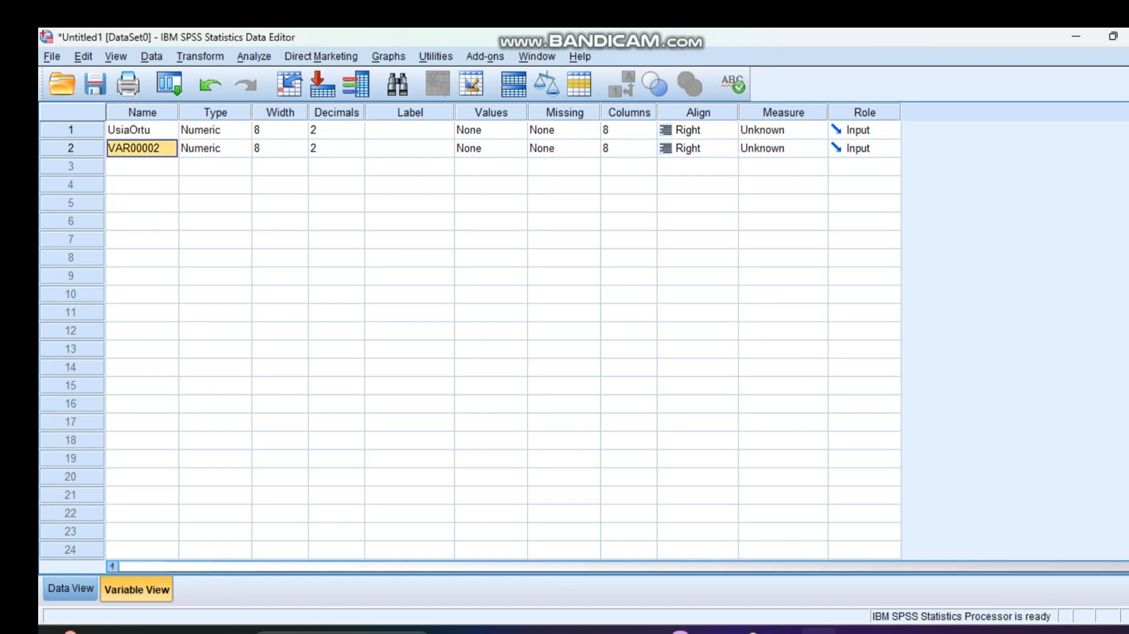
- Rename the second variable as JumlahAnak
key(BackSpace)
text(Jumla)
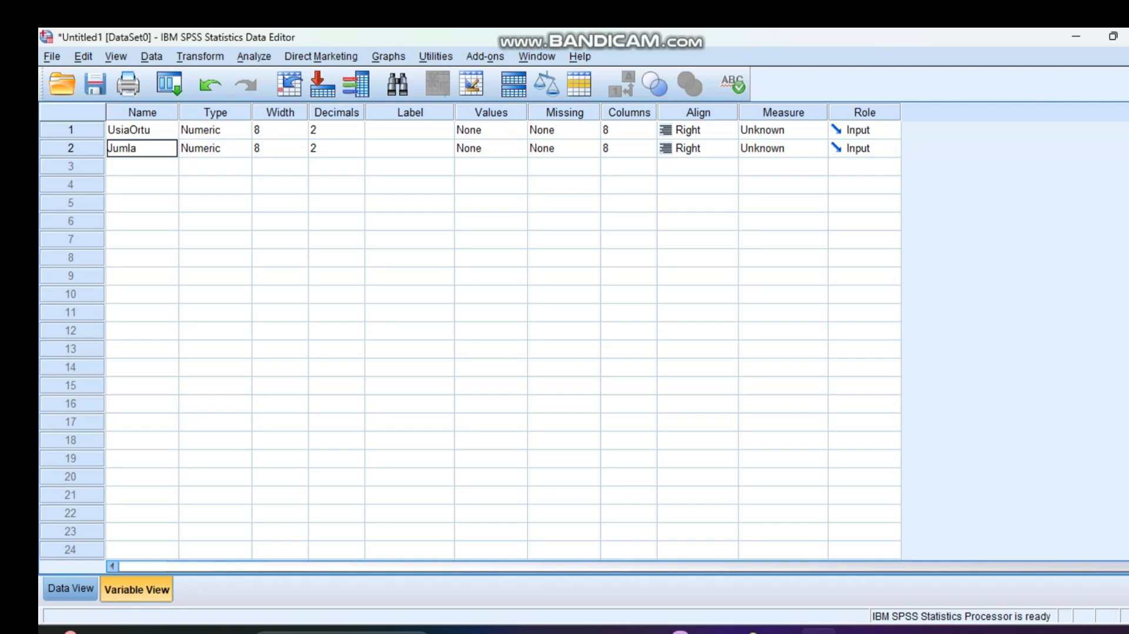
text(hAnak)
click(207, 221)
- Set the number of decimals to 0 for both UsiaOrtu and JumlahAnak
click(332, 129)
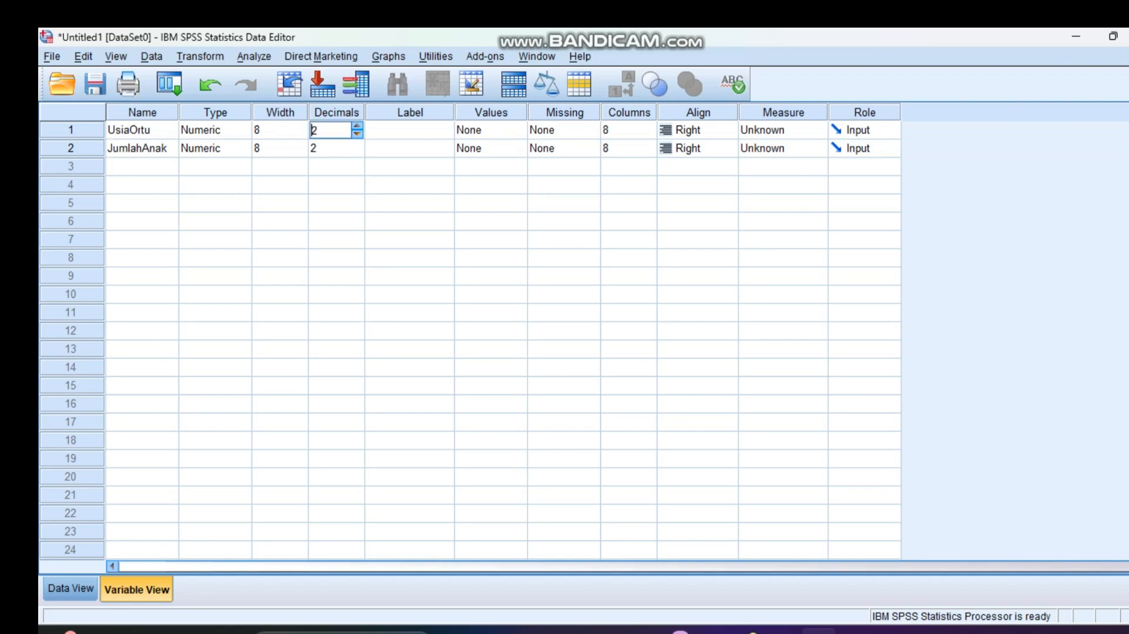
click(357, 134)
click(357, 134)
click(338, 148)
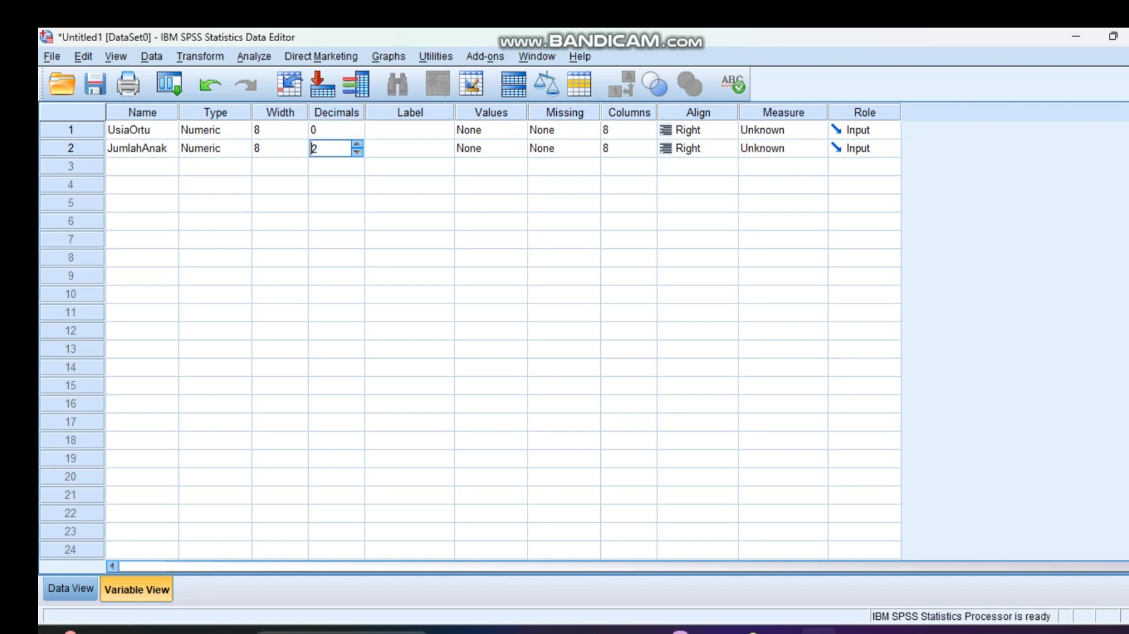
click(357, 152)
click(357, 153)
click(332, 221)
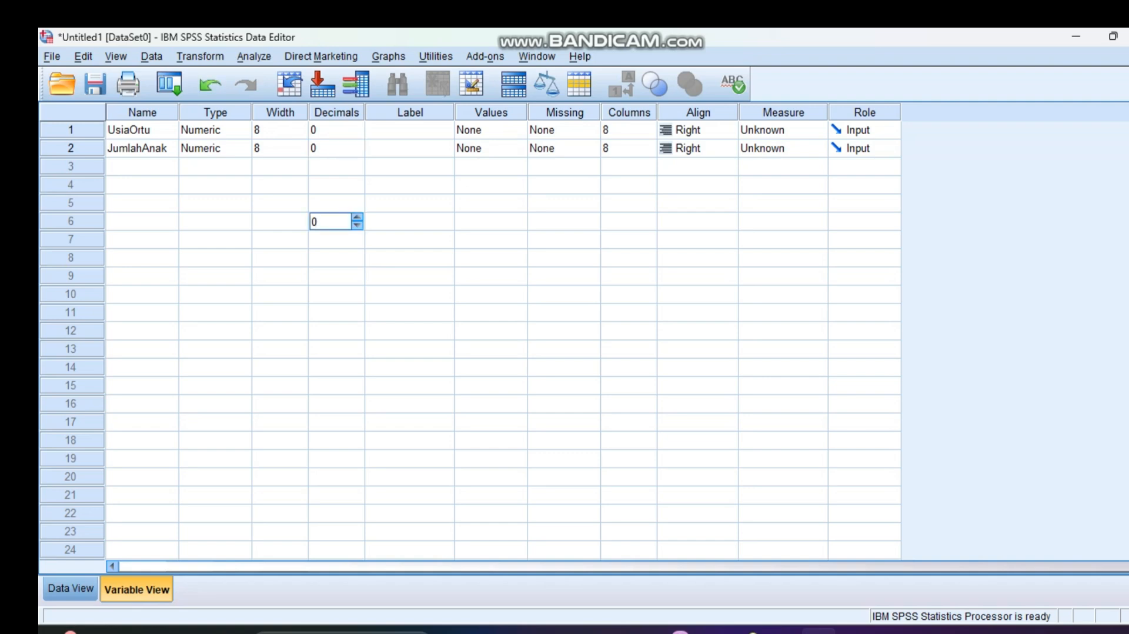
click(409, 148)
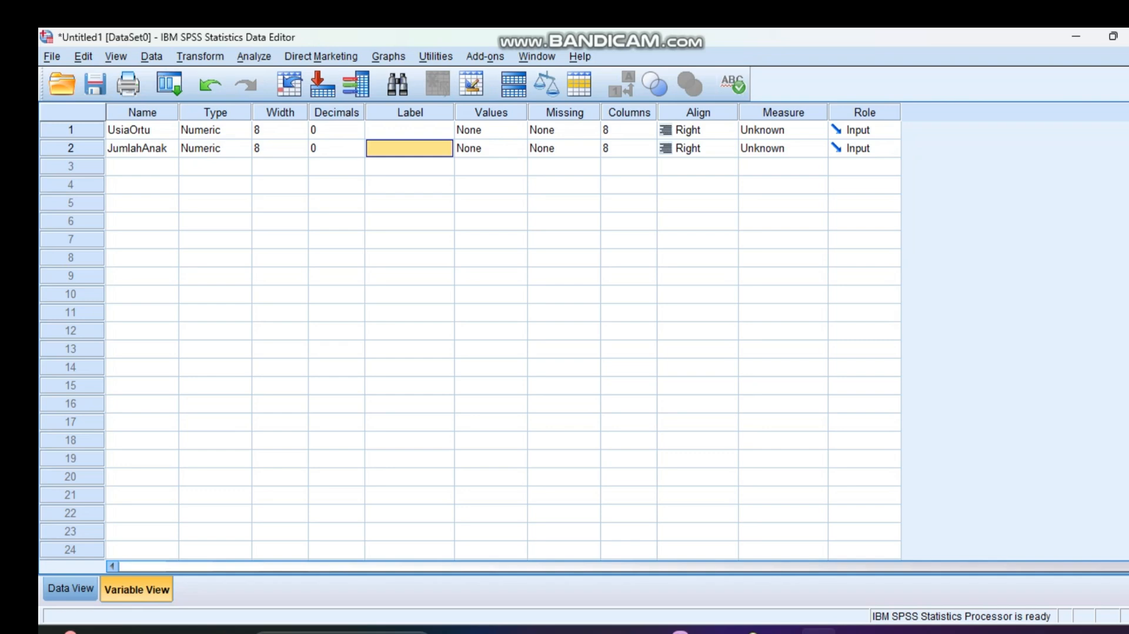
- Return to the data and set up a linear regression with UsiaOrtu as independent and JumlahAnak as dependent variable
click(71, 588)
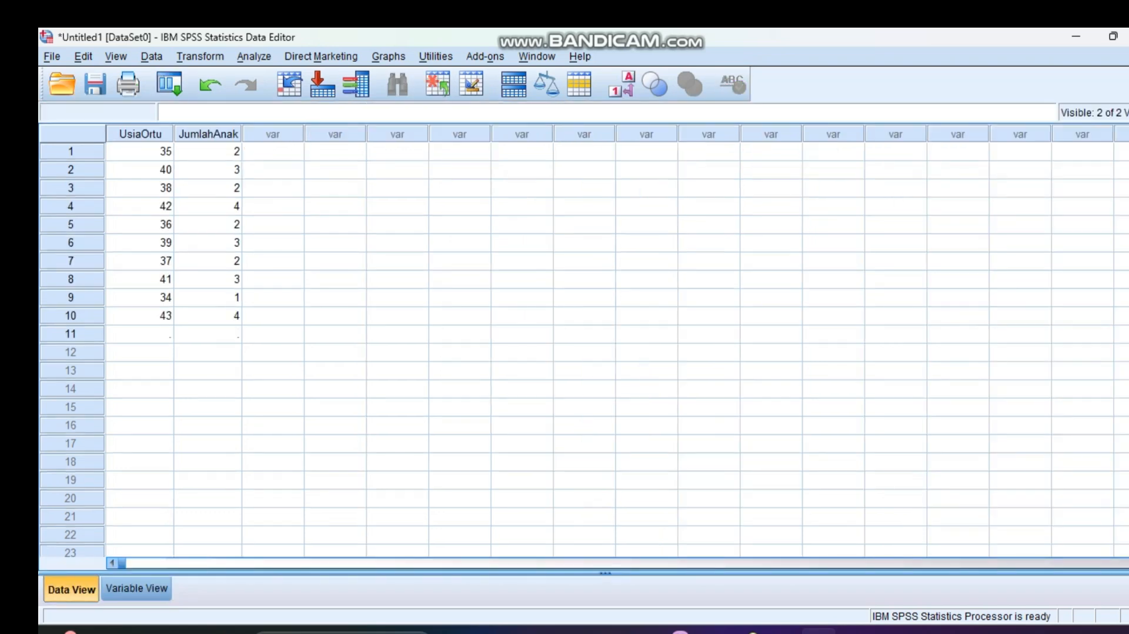
click(254, 57)
mouse_move(322, 56)
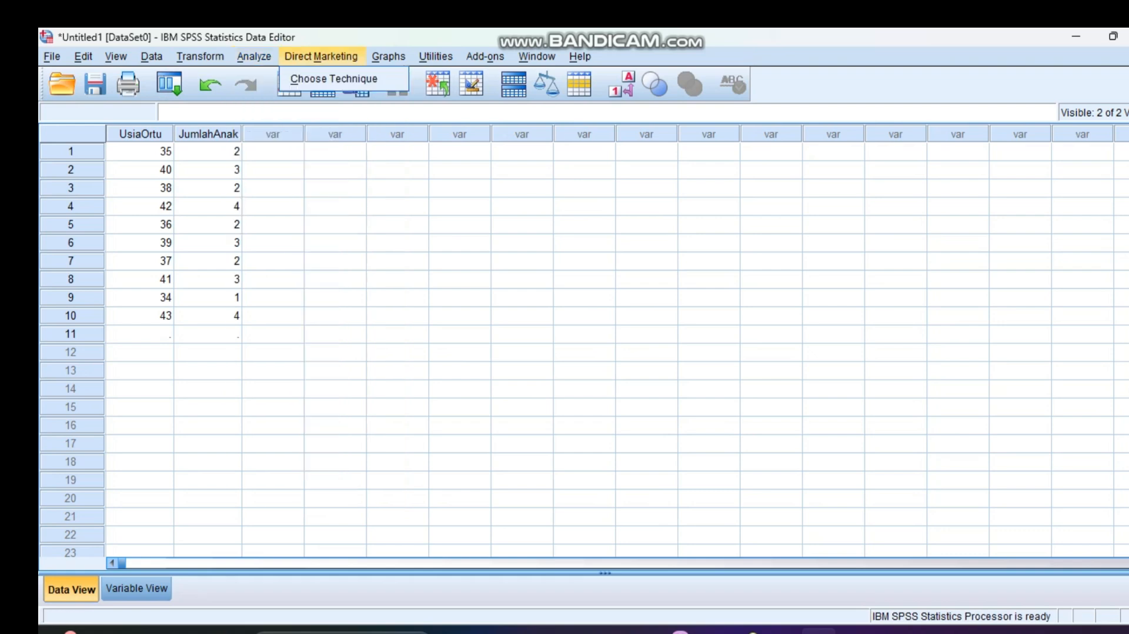
mouse_move(254, 56)
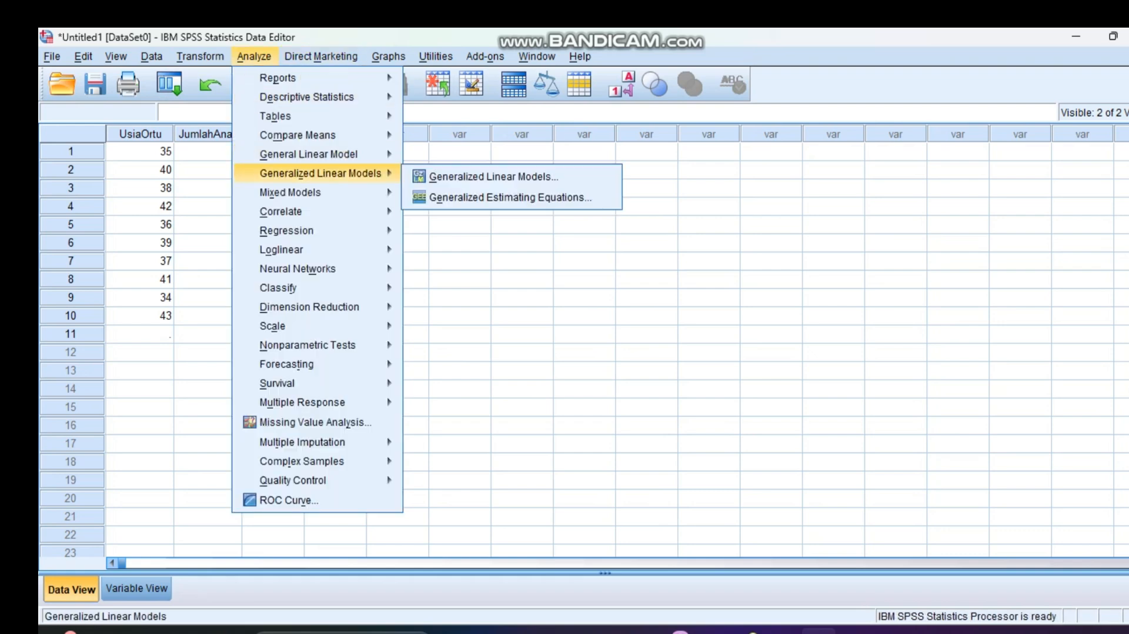
mouse_move(286, 230)
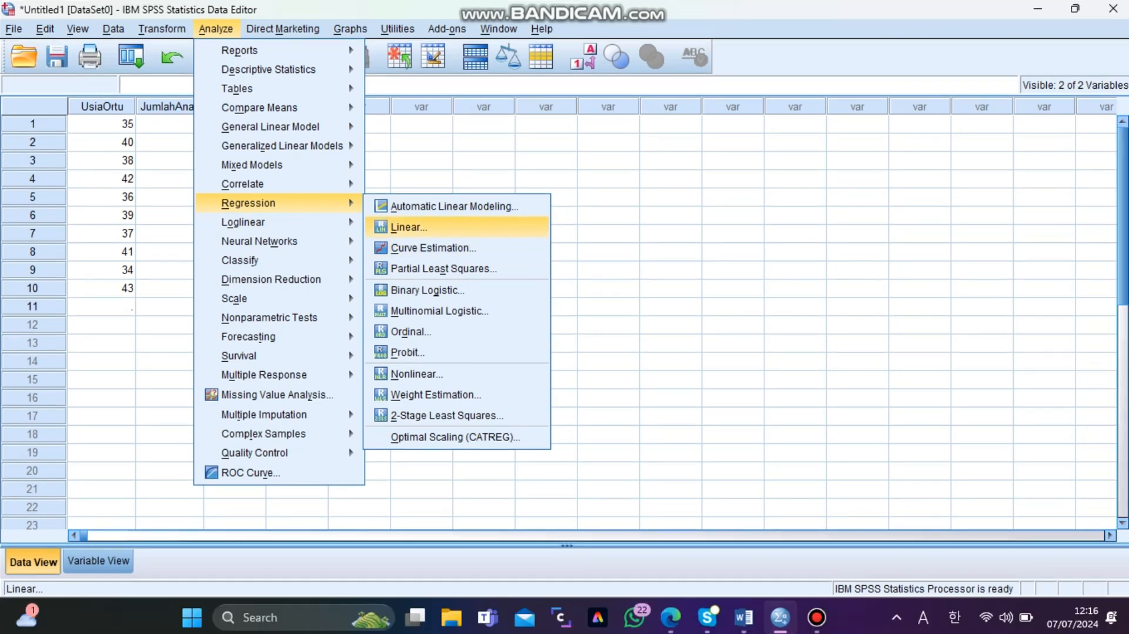
click(447, 254)
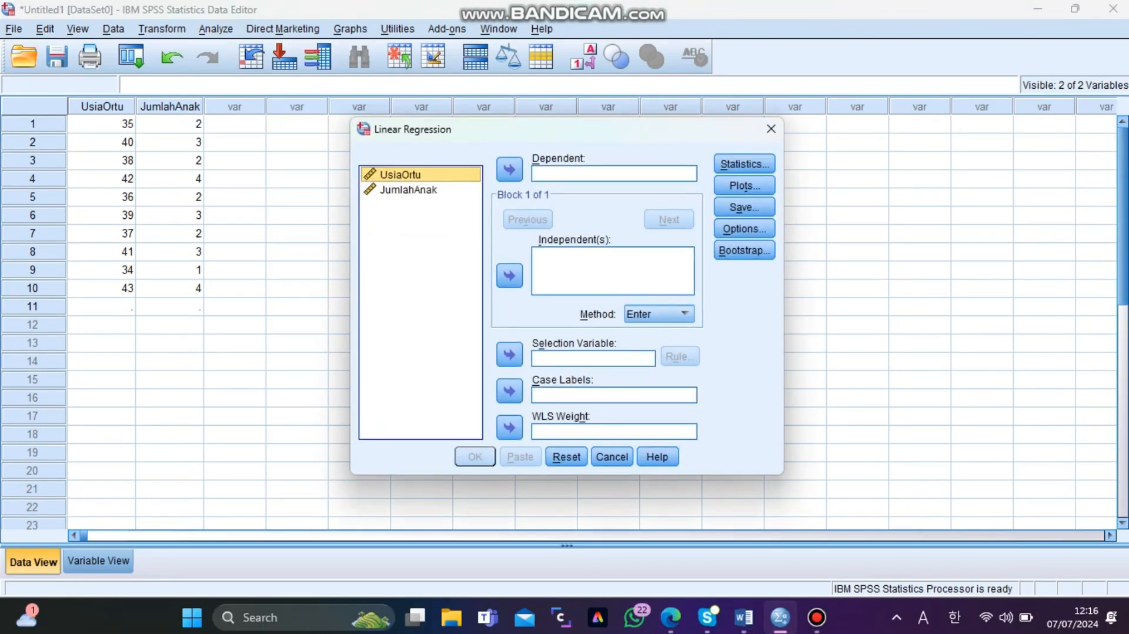
click(509, 275)
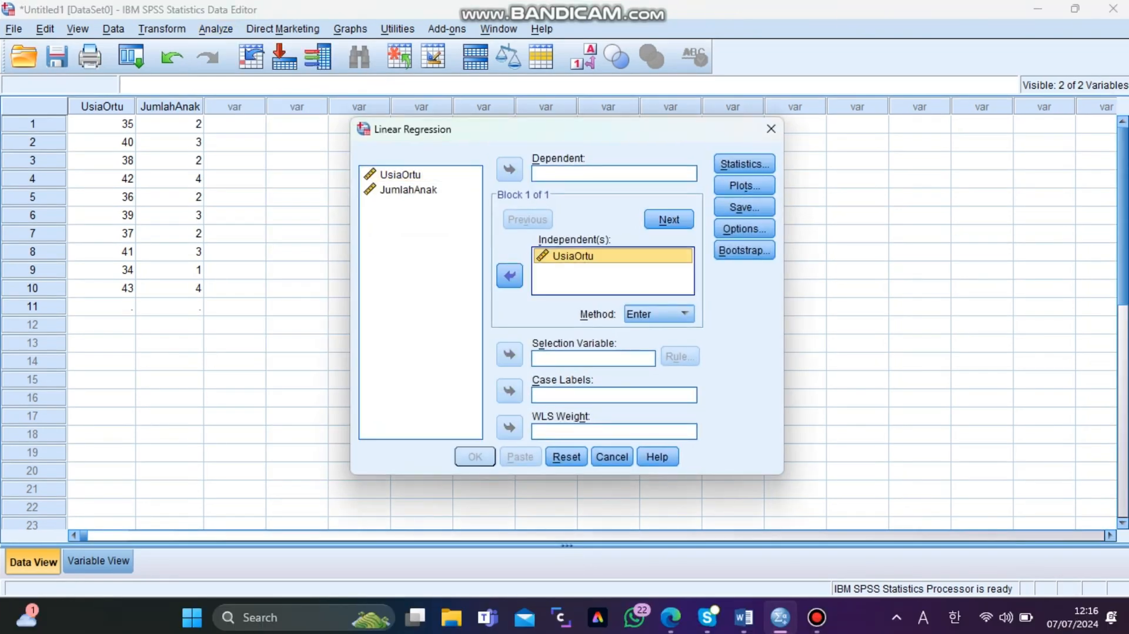
click(408, 190)
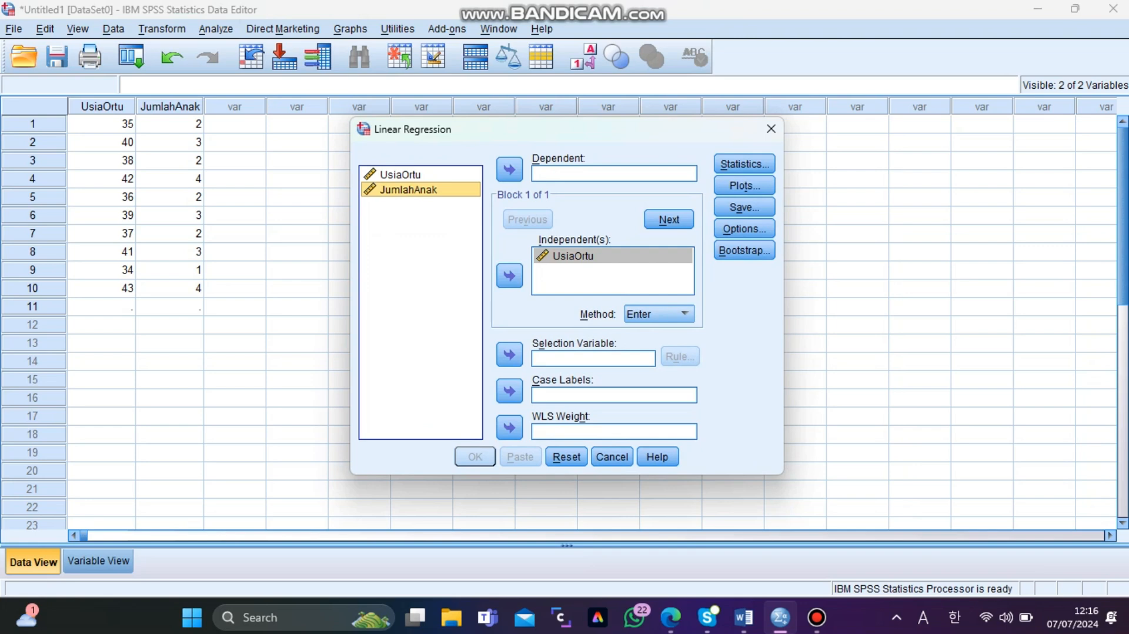
click(510, 170)
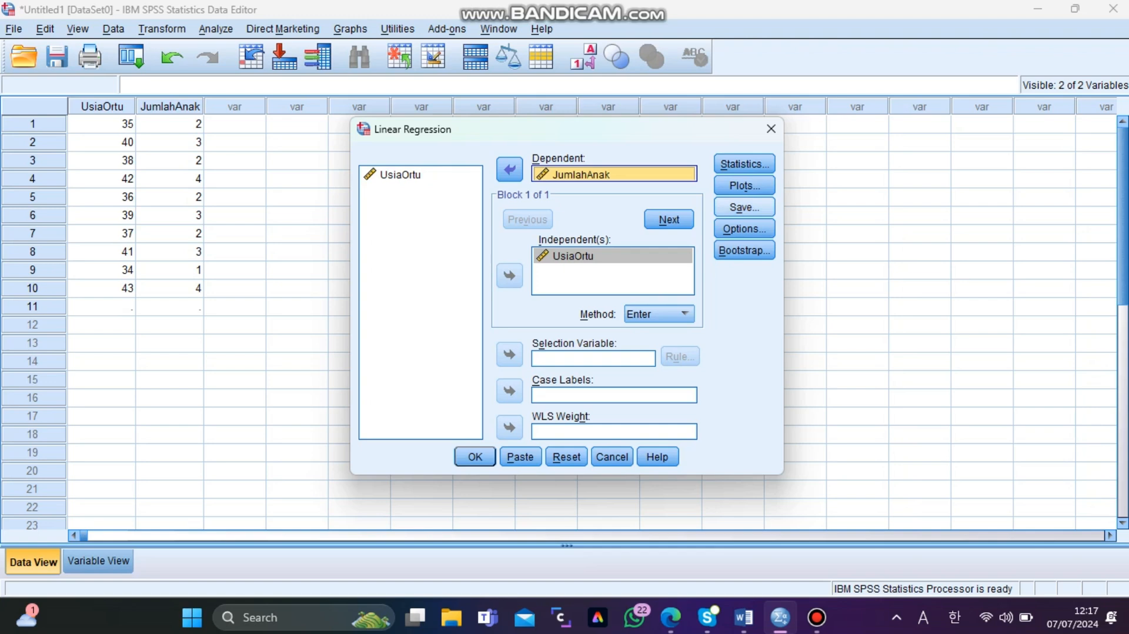
- Choose to save the unstandardized residuals and run the linear regression
click(744, 207)
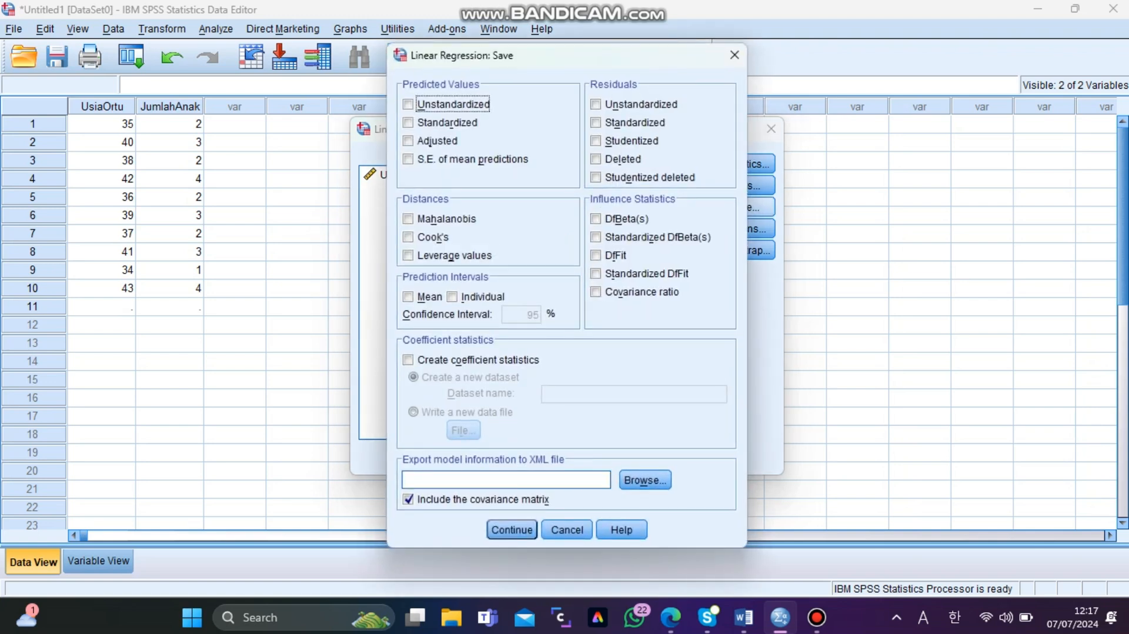
click(596, 104)
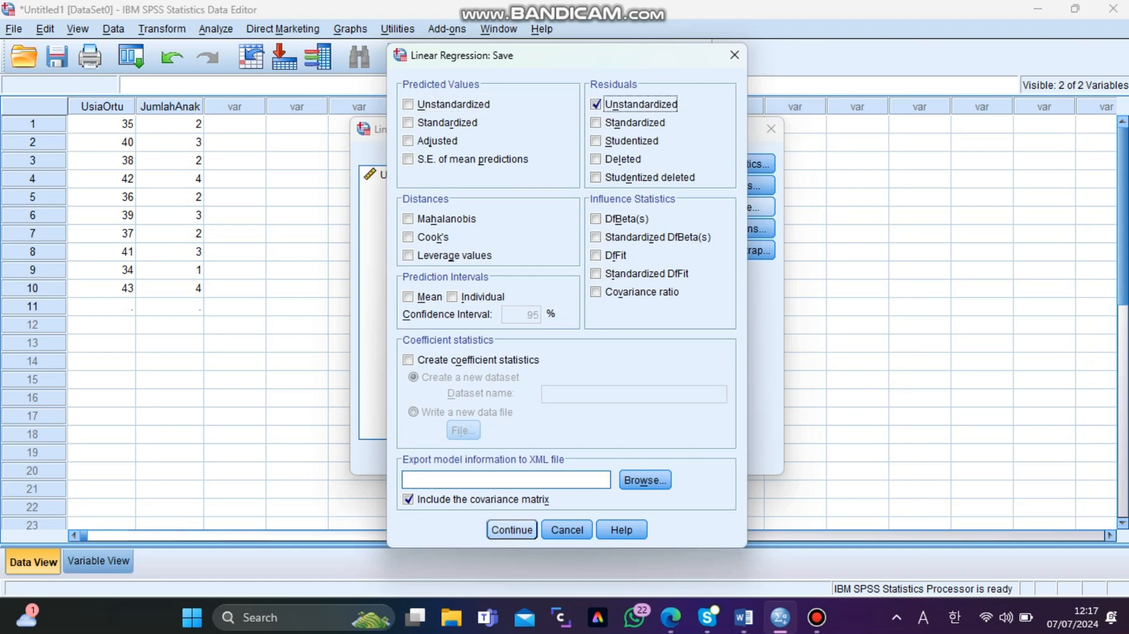
click(512, 530)
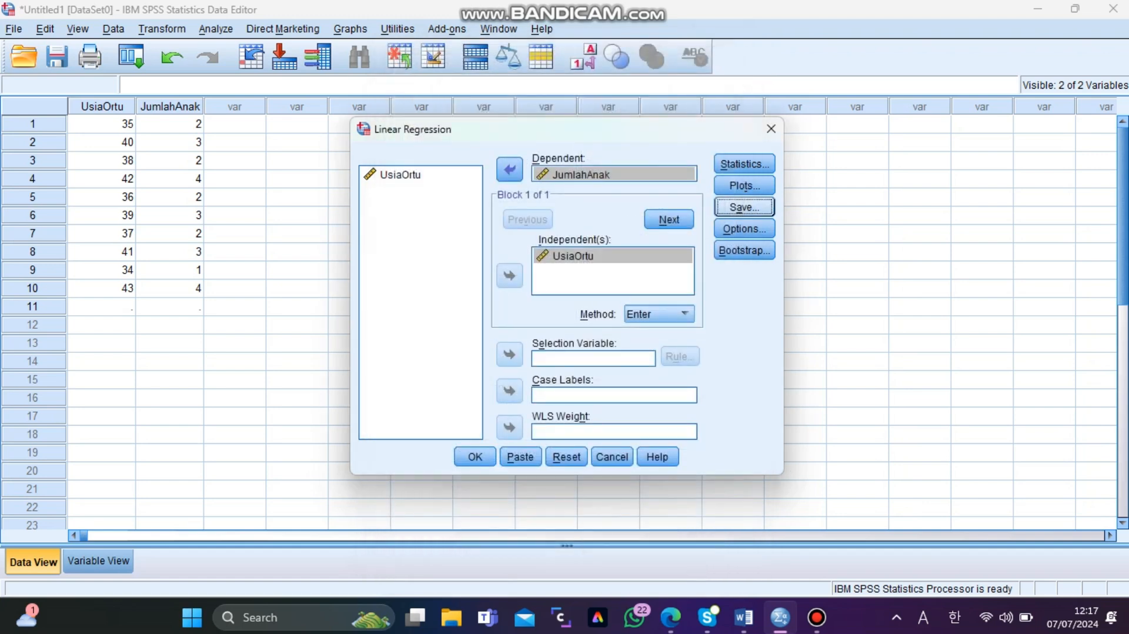
click(475, 456)
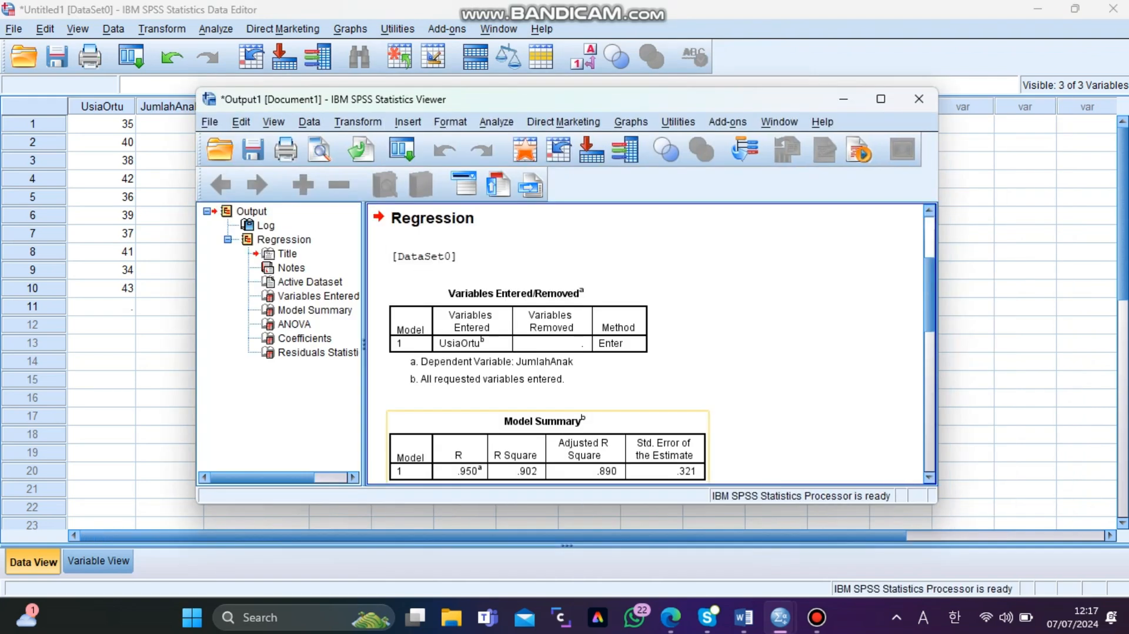
- Review the regression output from the syntax log through the residuals statistics table, and minimize the output viewer
scroll(647, 344, down, 3)
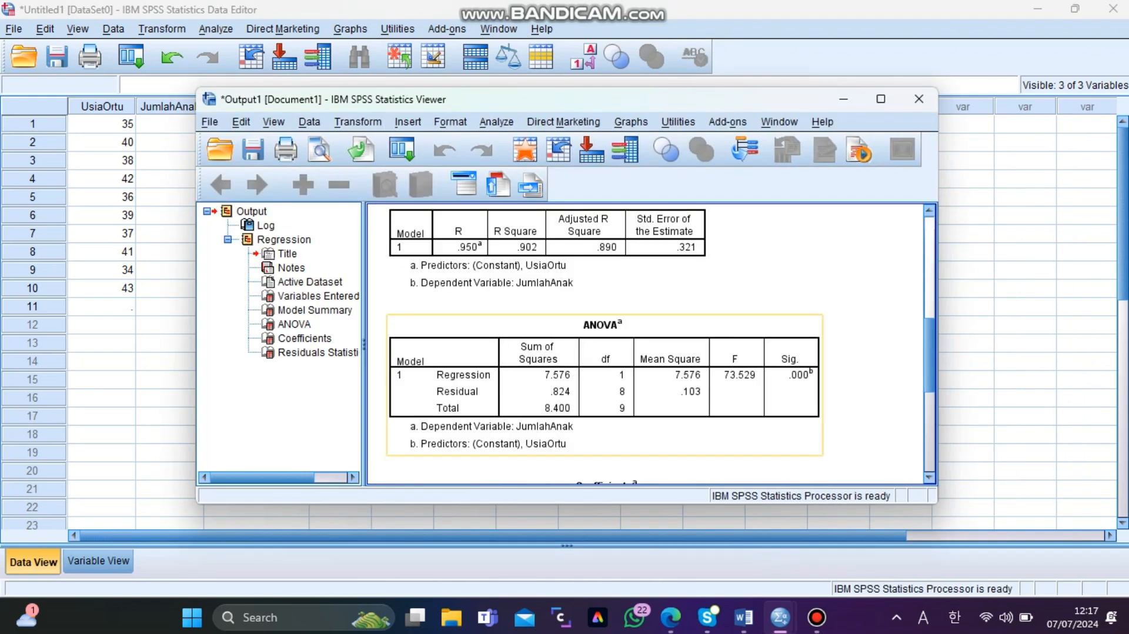
scroll(647, 344, up, 3)
scroll(647, 344, up, 3)
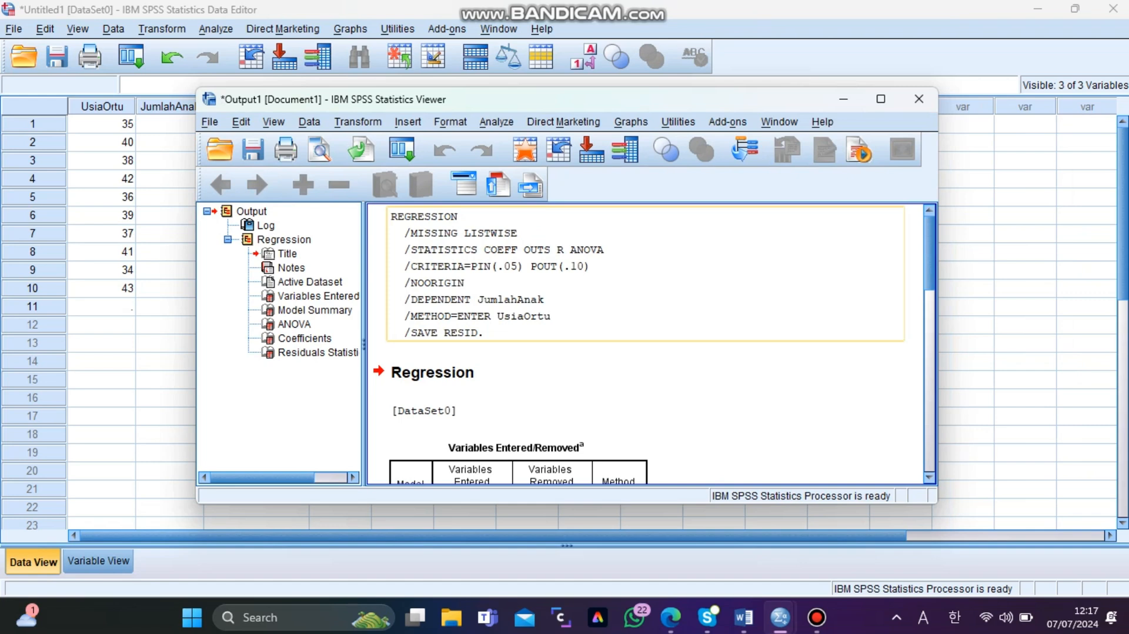
scroll(646, 344, down, 3)
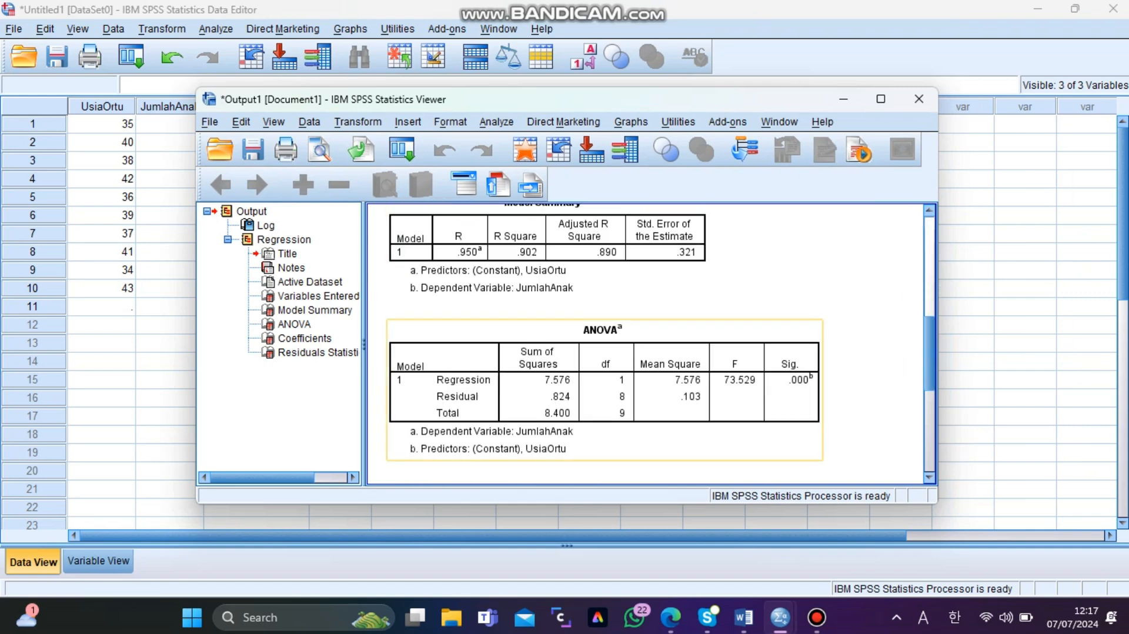
scroll(647, 344, down, 3)
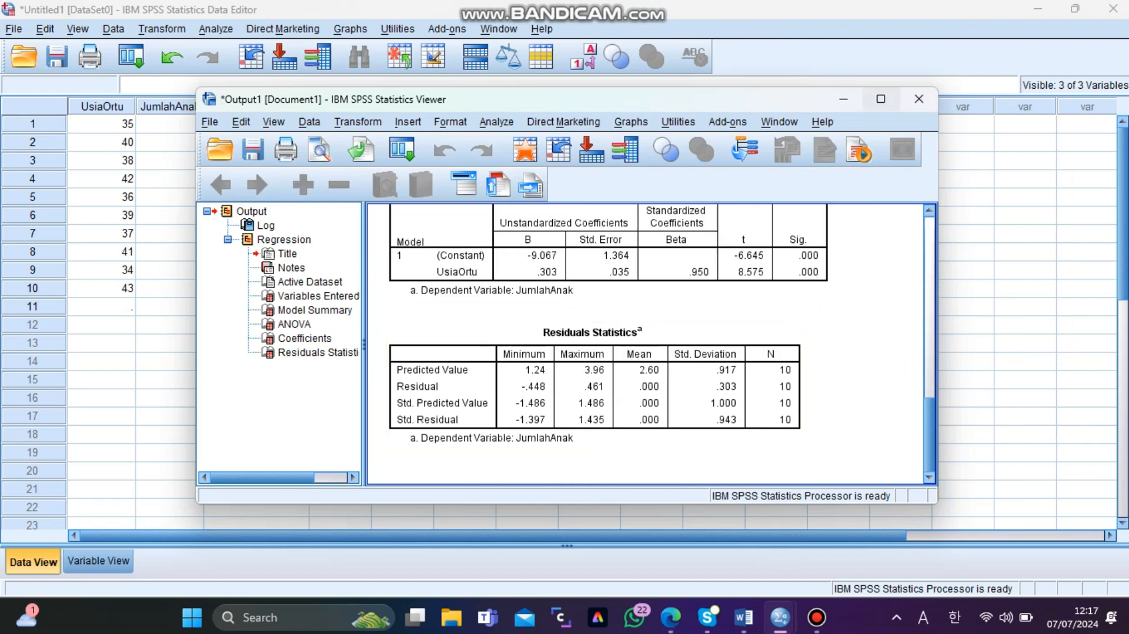
click(843, 99)
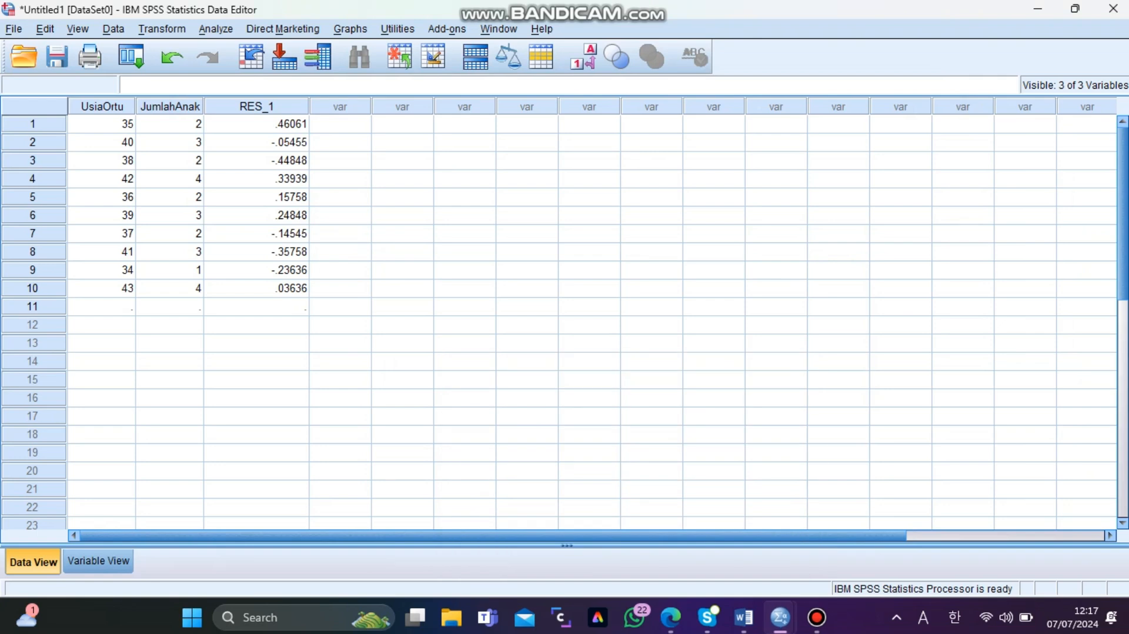
- Run a legacy one-sample Kolmogorov-Smirnov test on the unstandardized residuals against the Normal distribution
click(216, 29)
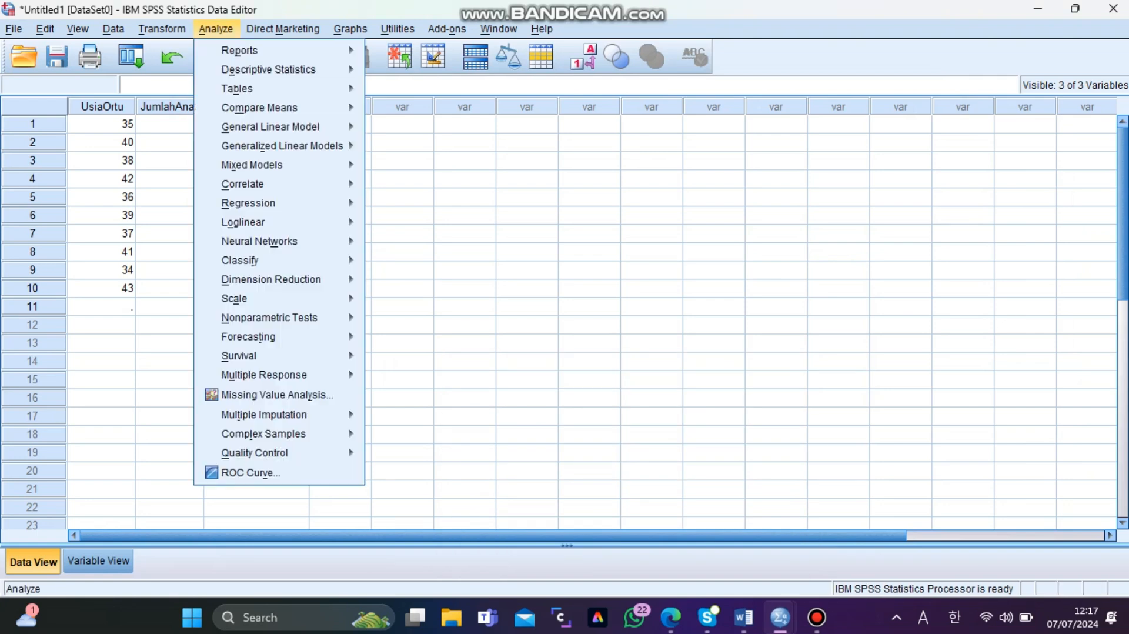
mouse_move(259, 241)
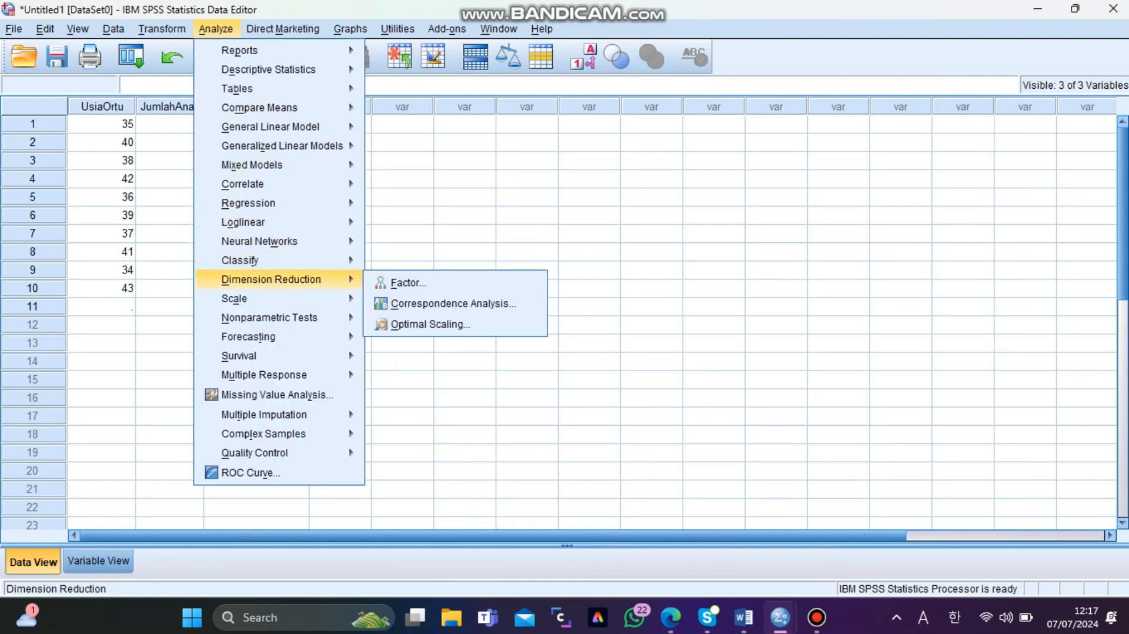
mouse_move(270, 318)
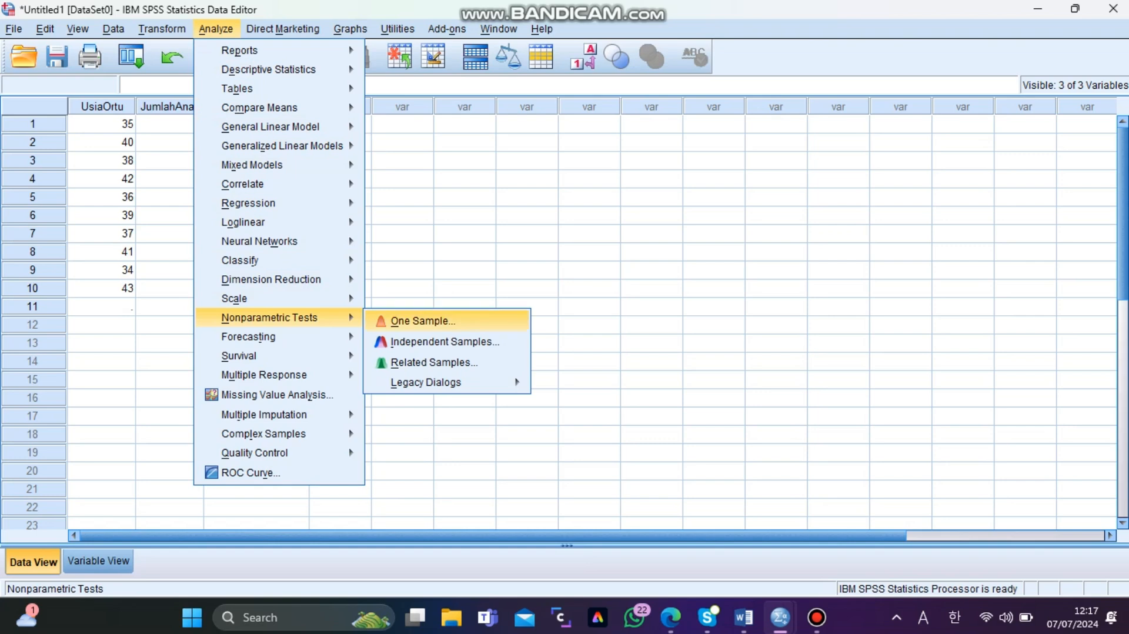
mouse_move(426, 382)
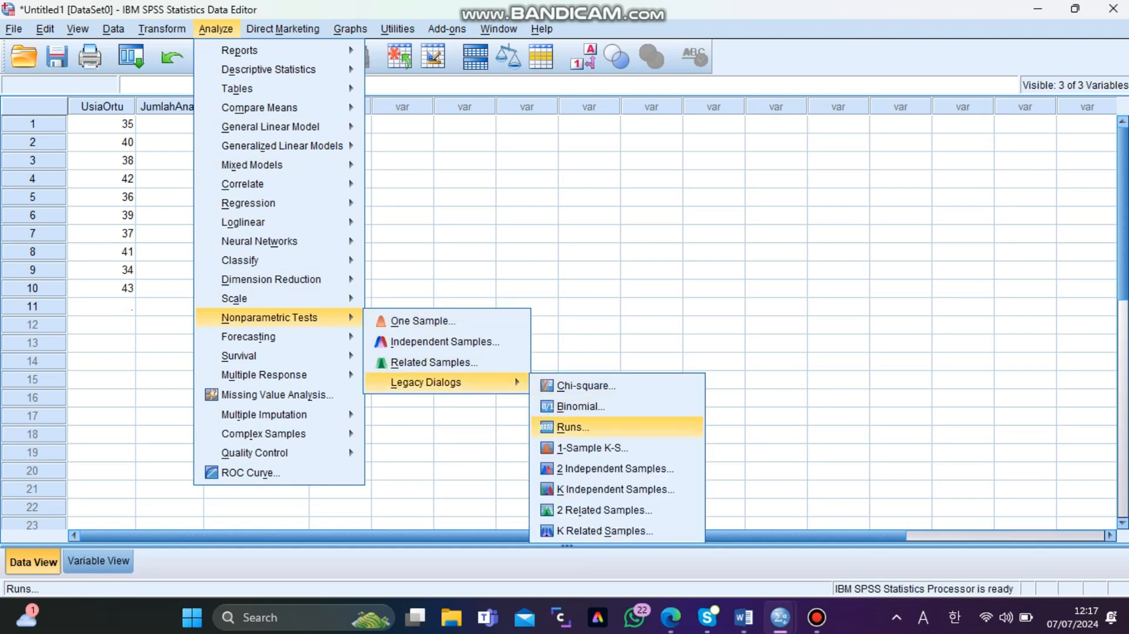
click(593, 448)
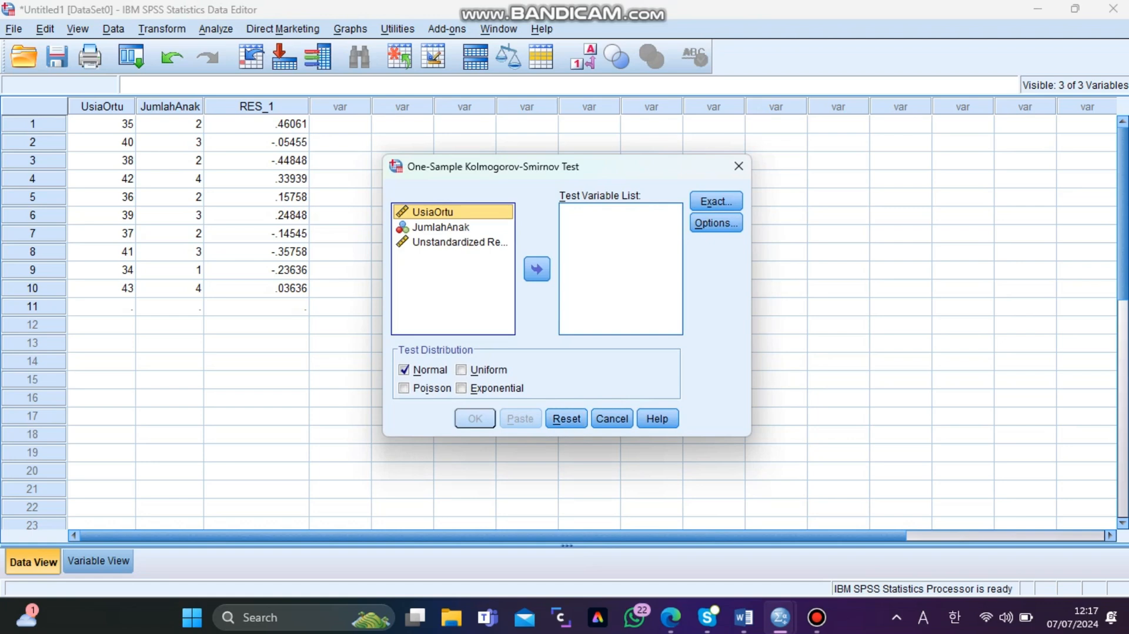
click(453, 242)
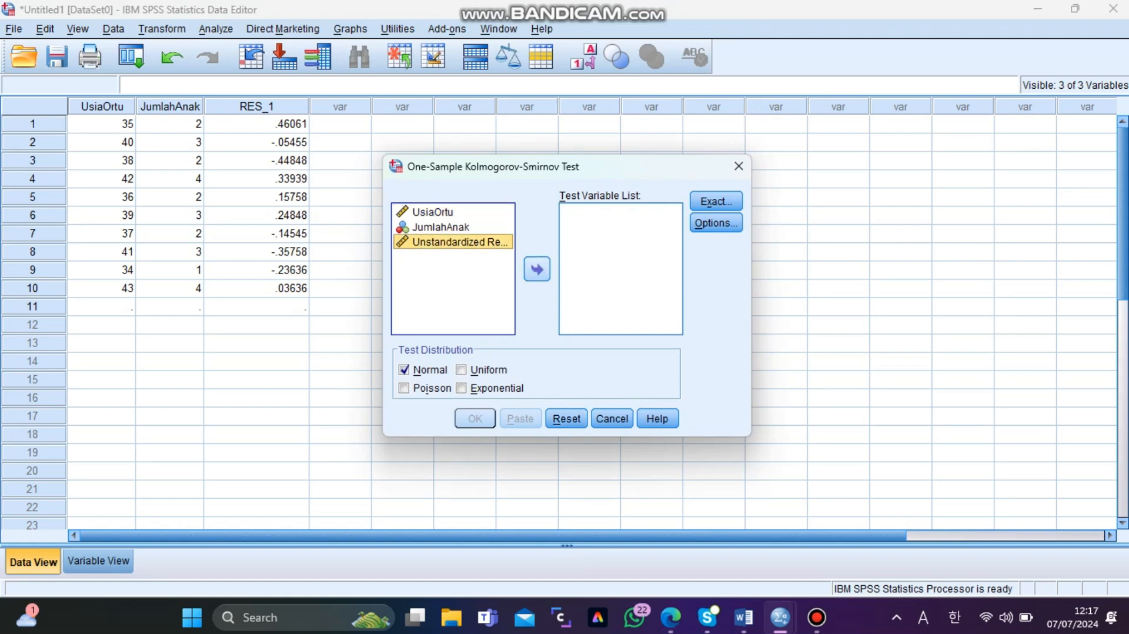
click(537, 268)
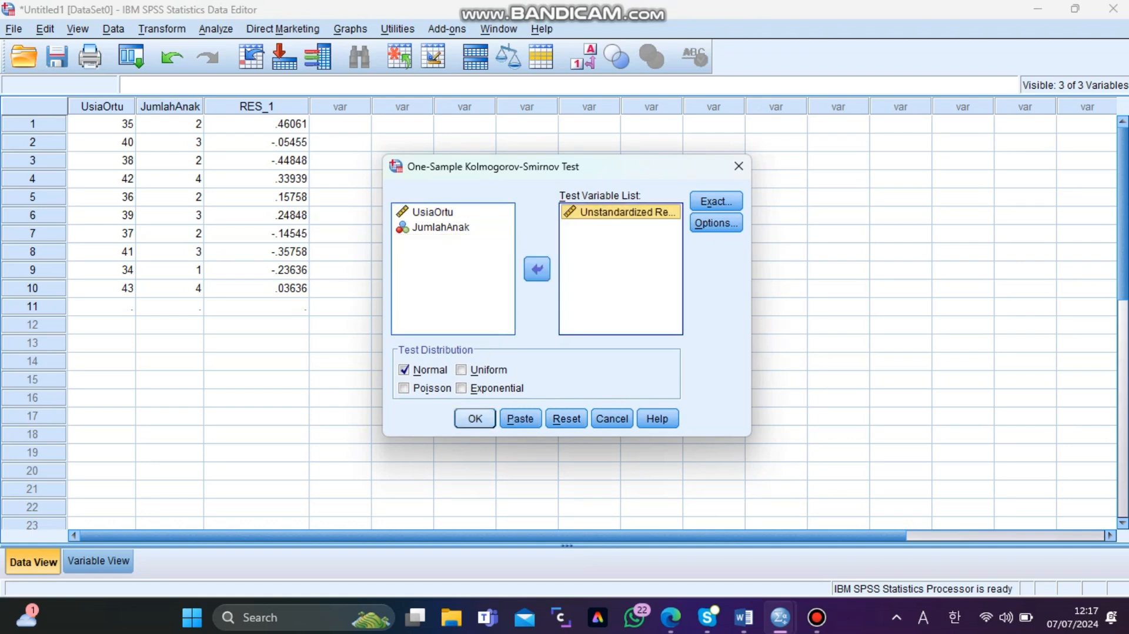
key(Return)
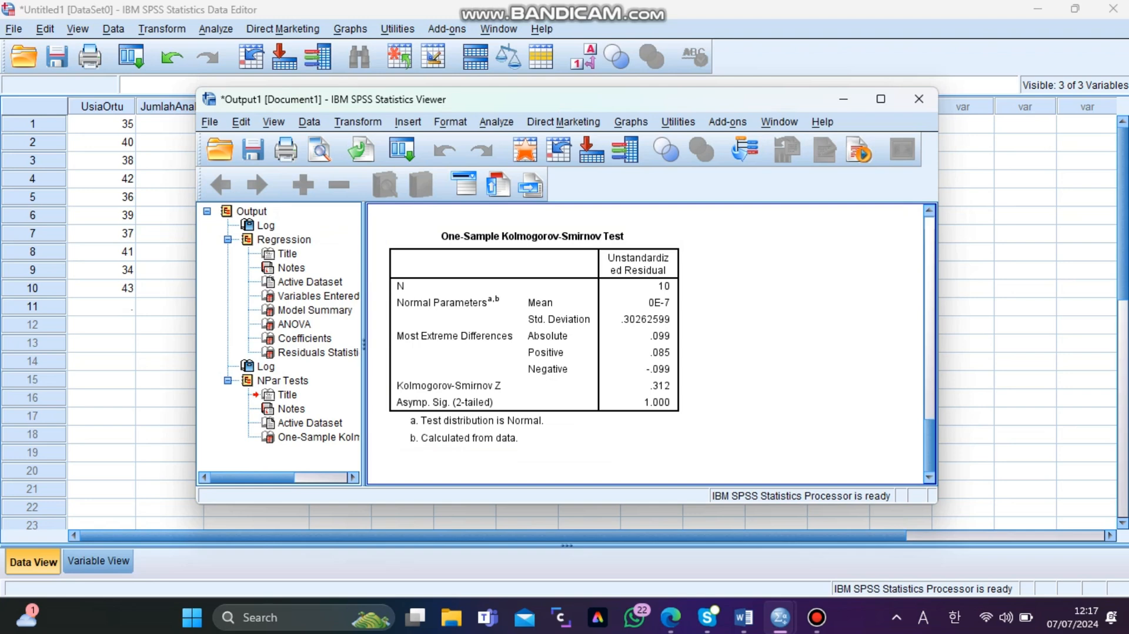
- Switch to Document2 in Word and read through the two decision rules for the K-S normality test
mouse_move(744, 617)
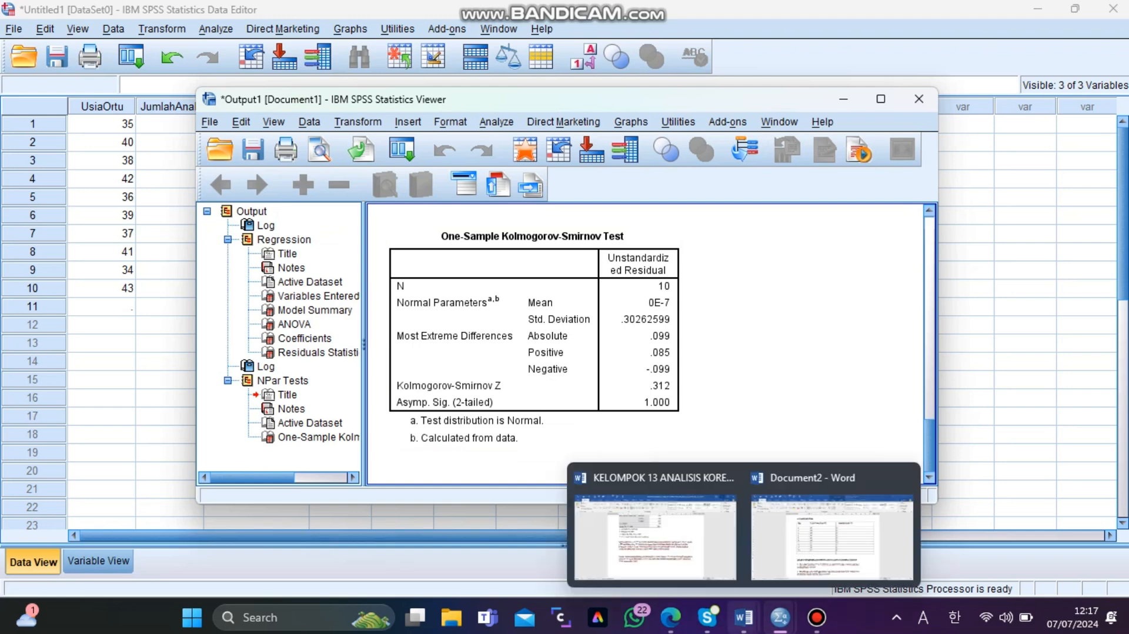
click(832, 530)
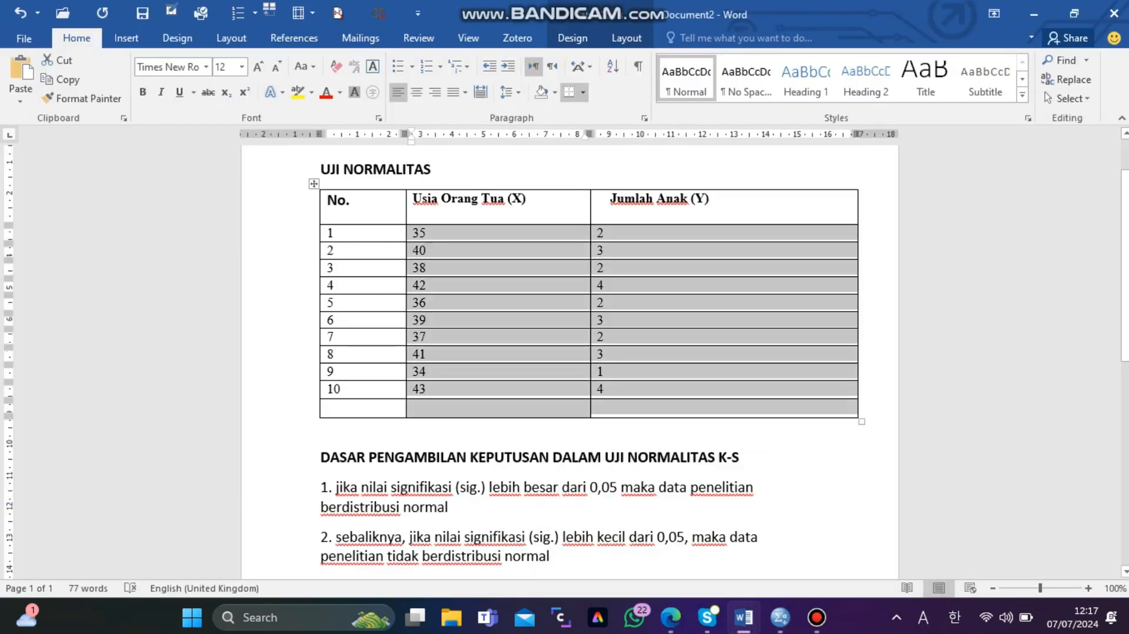
scroll(569, 361, down, 1)
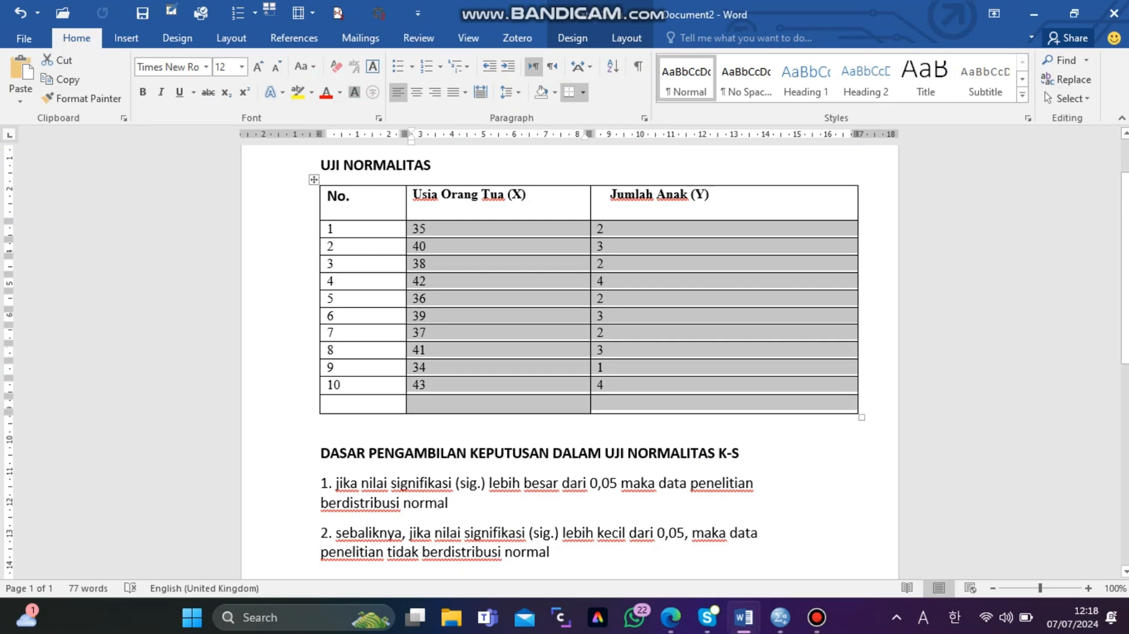
drag(336, 484, 457, 505)
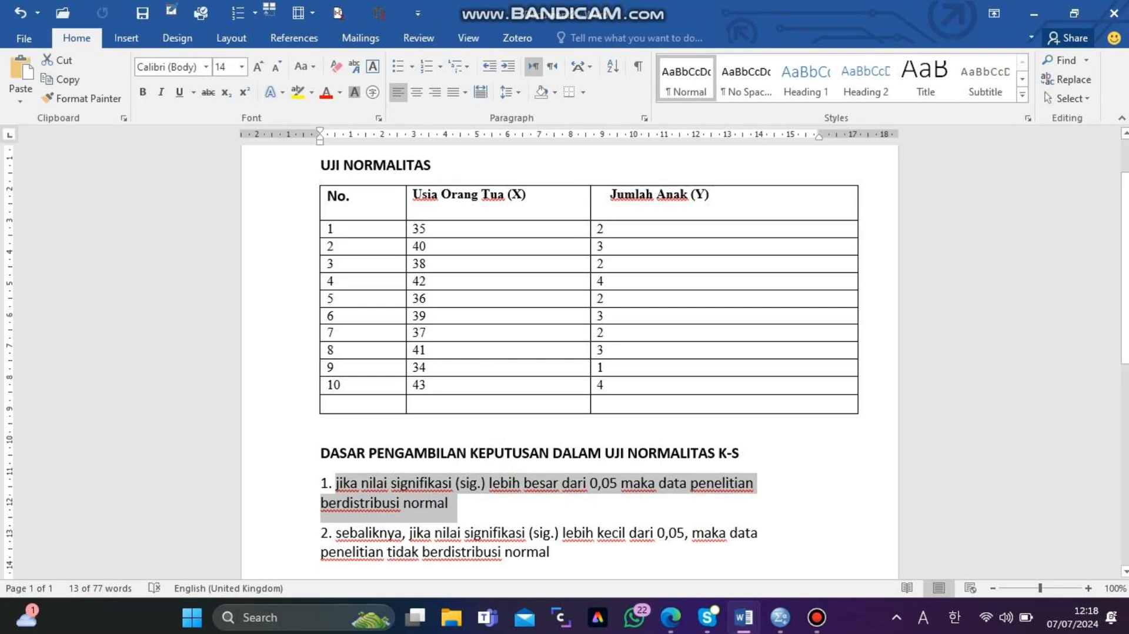
drag(336, 534, 550, 553)
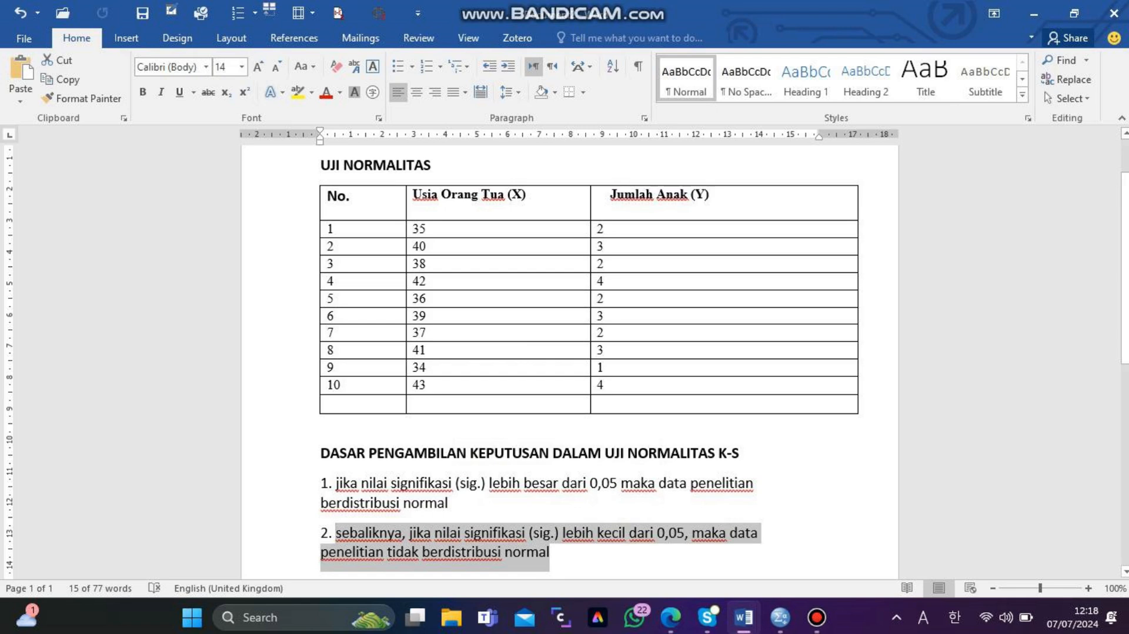
click(551, 553)
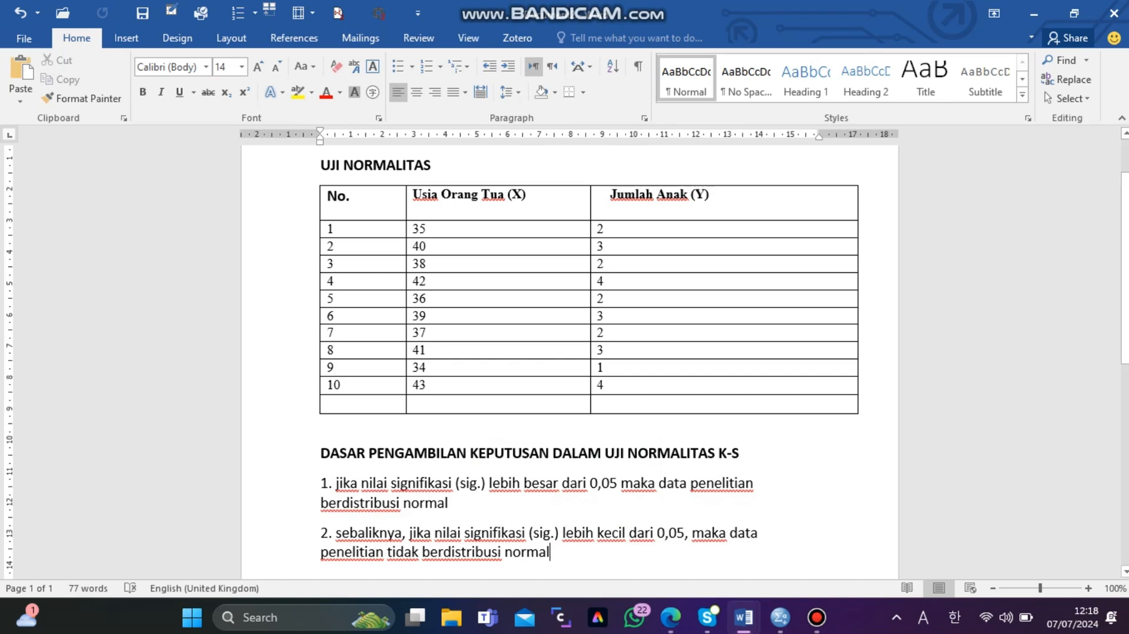
- Return to the SPSS output and examine the significance value in the One-Sample Kolmogorov-Smirnov Test table
mouse_move(779, 617)
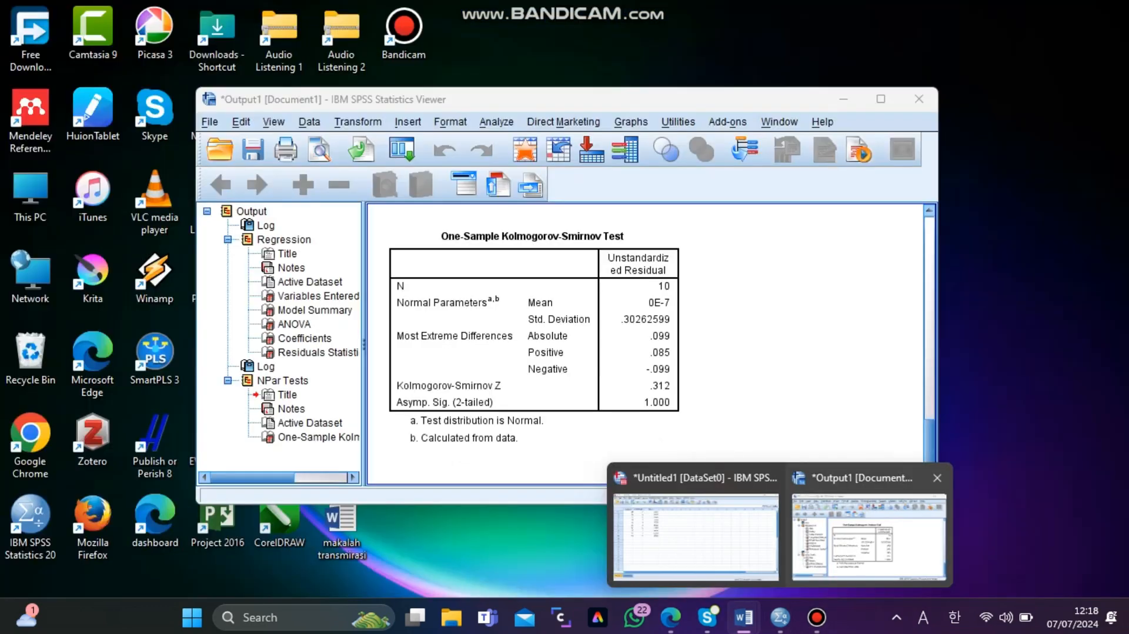
click(875, 534)
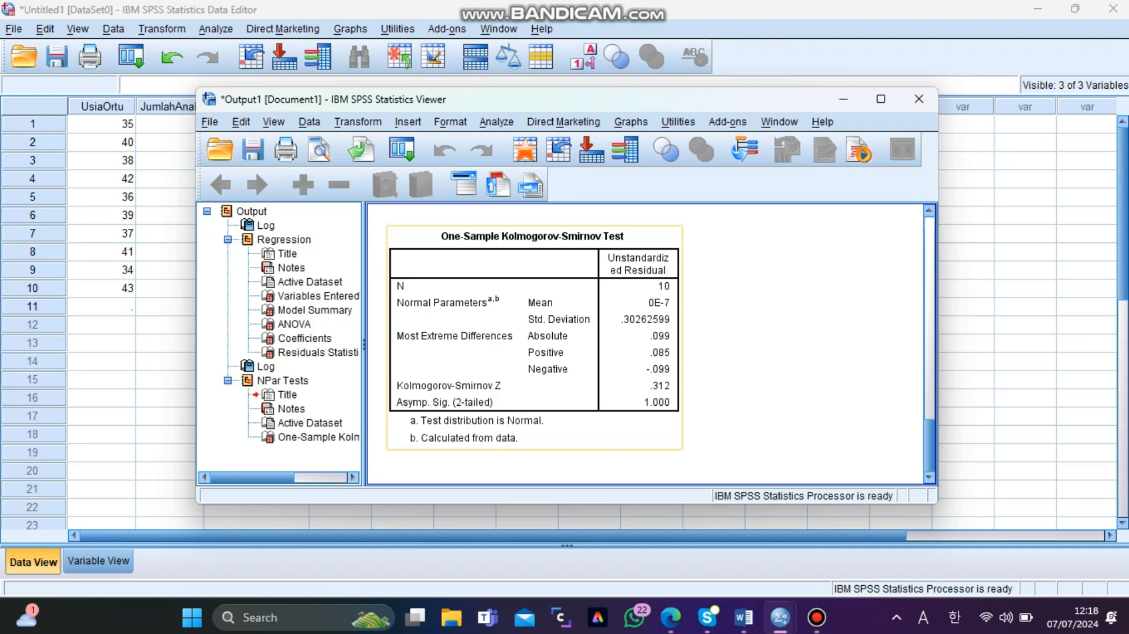
click(534, 338)
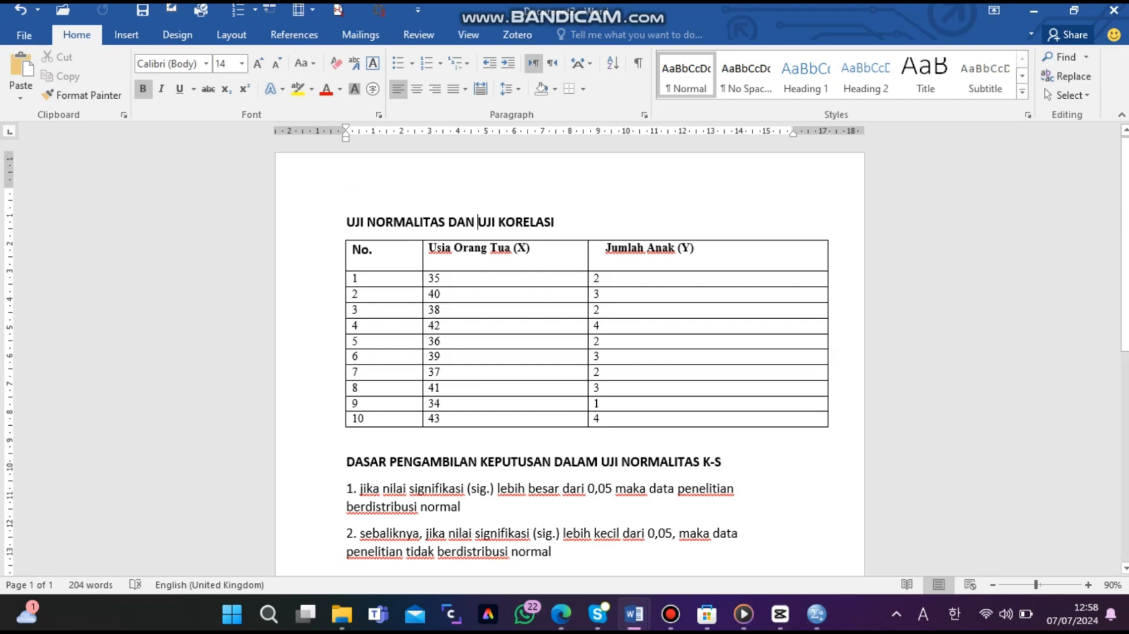
- In the Word document on normality and correlation, copy the ten rows of Usia Orang Tua (X) and Jumlah Anak (Y) values
key(shift+End)
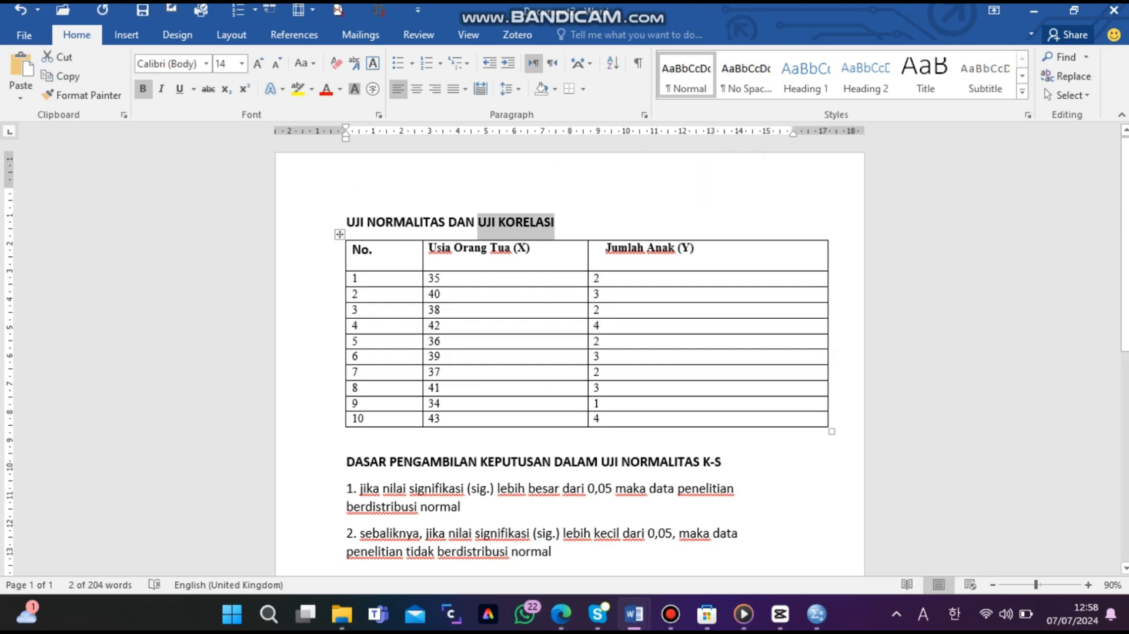
click(442, 278)
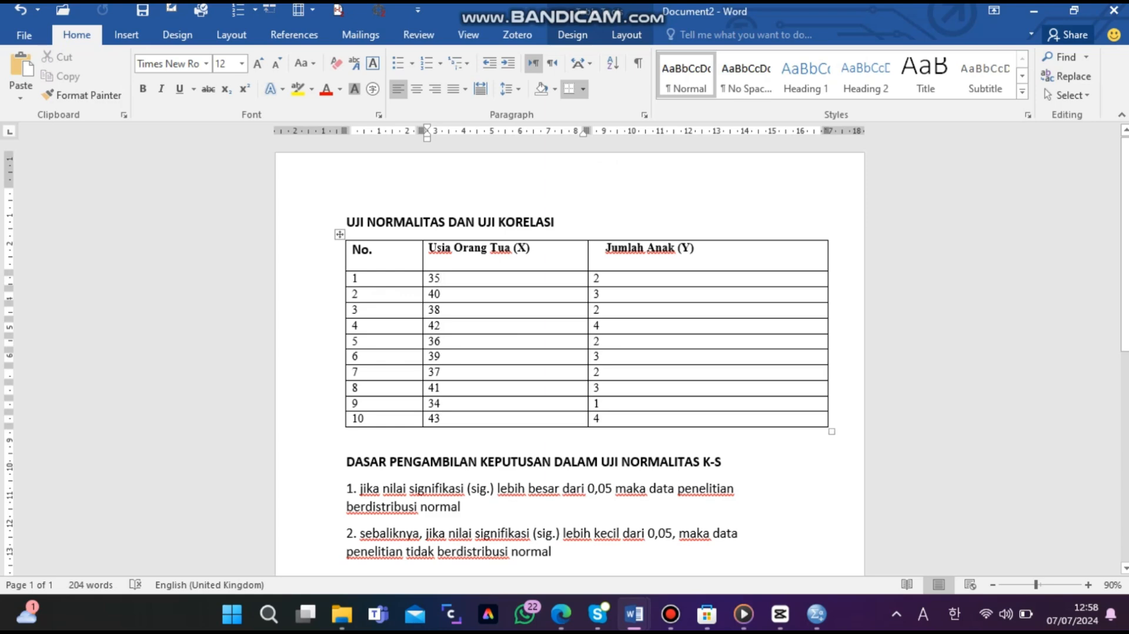
key(shift+Down)
key(shift+Down)
key(shift+Down)
key(shift+Down)
key(shift+Down)
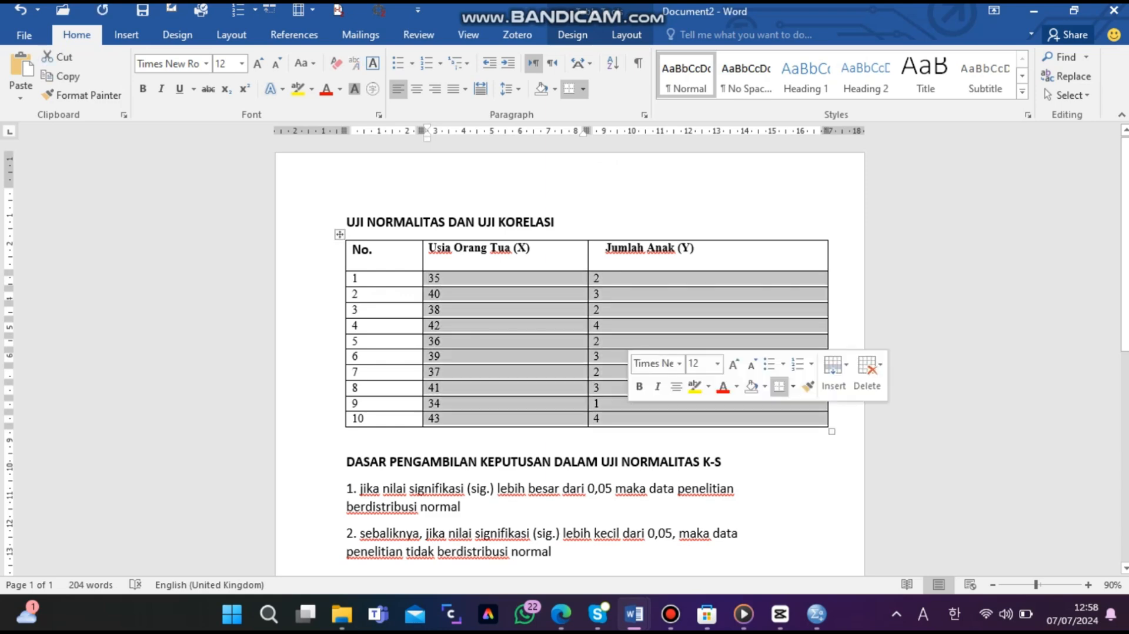
right_click(628, 415)
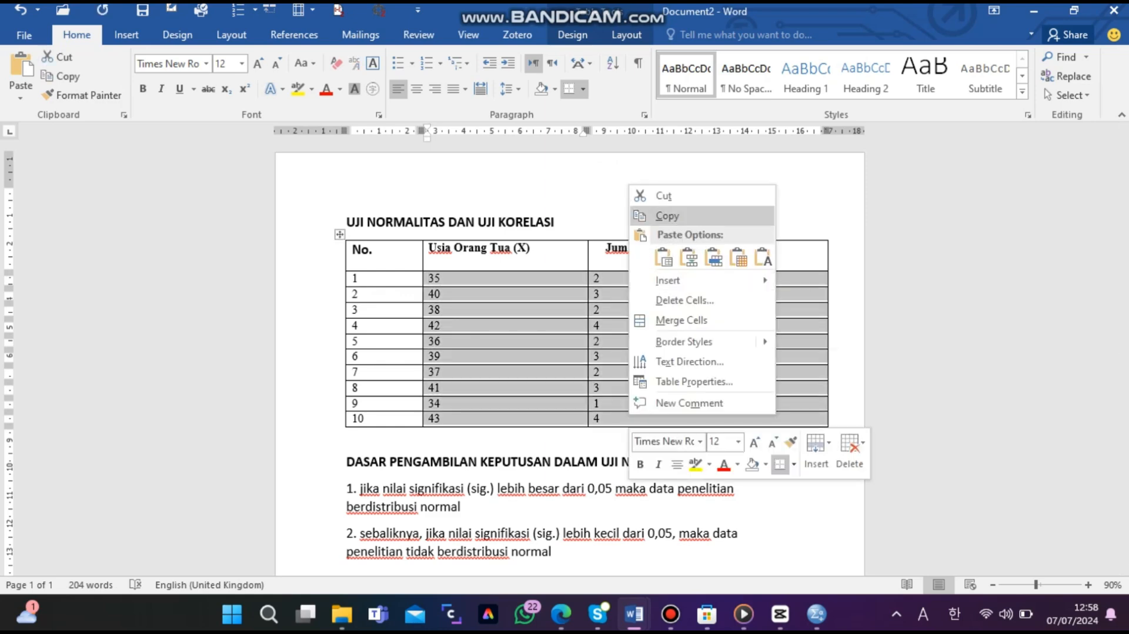
click(668, 215)
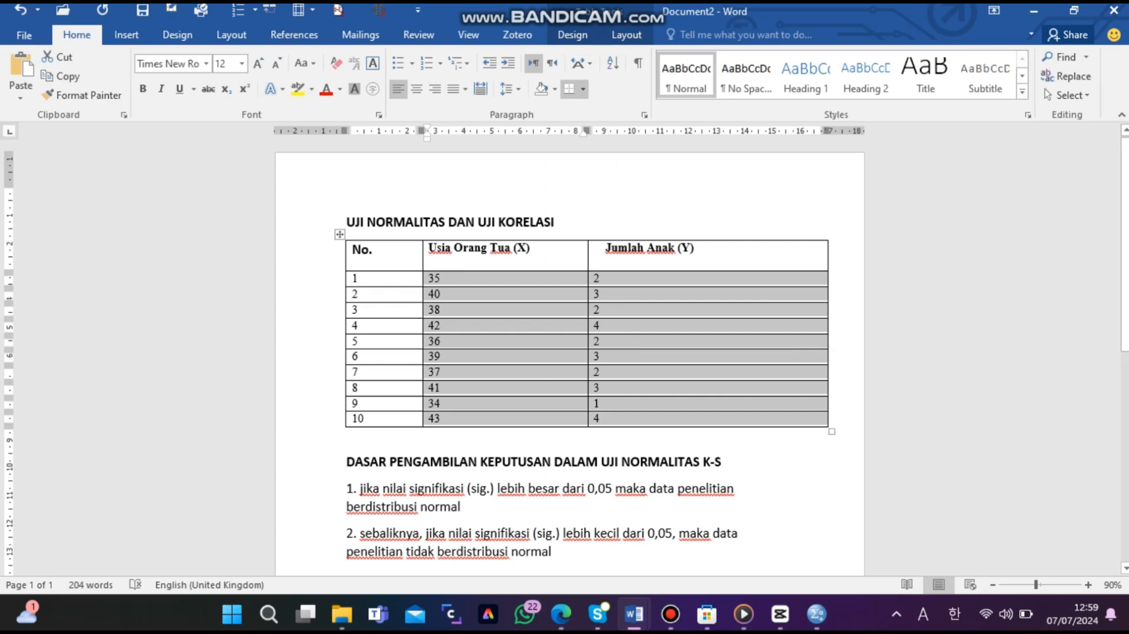
- Switch to the empty SPSS data sheet and paste the copied values starting at the first cell
click(816, 614)
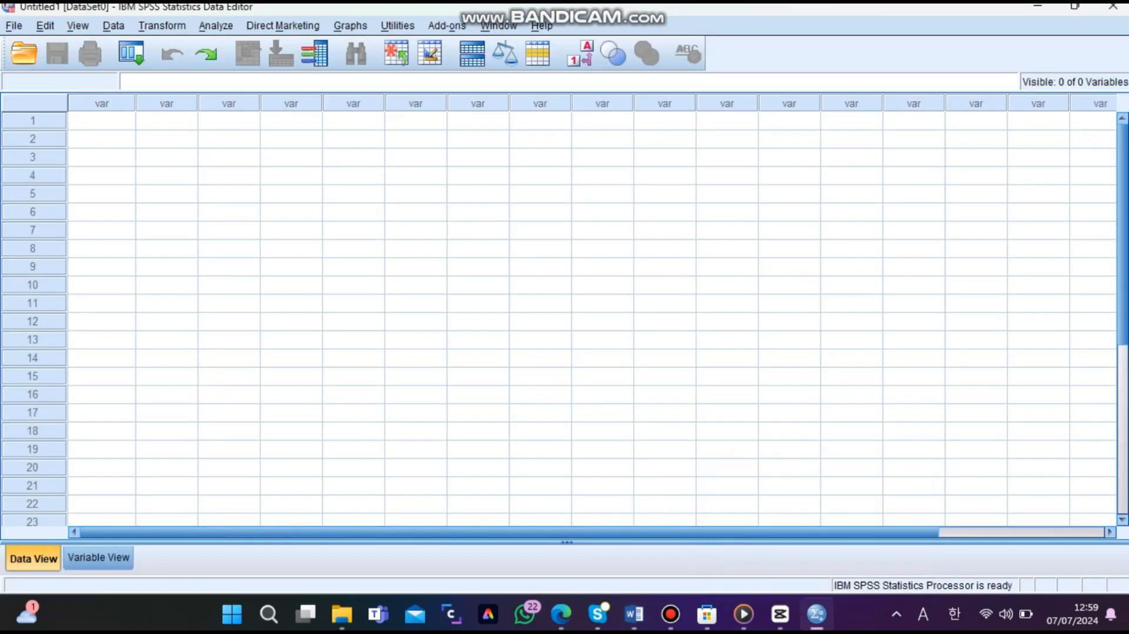
click(101, 121)
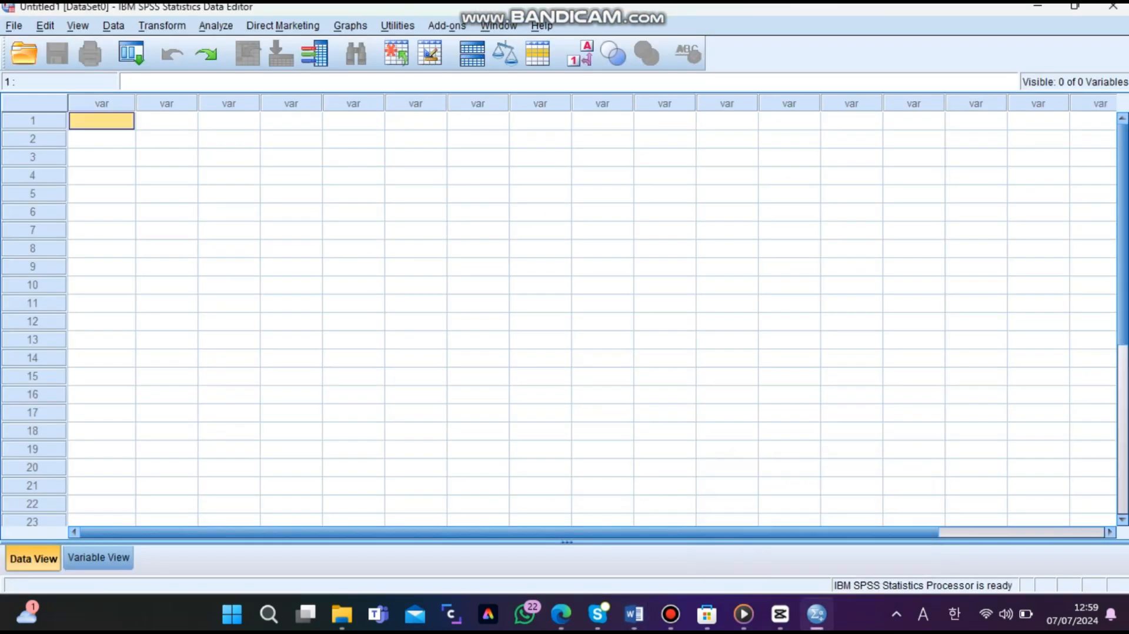
right_click(103, 120)
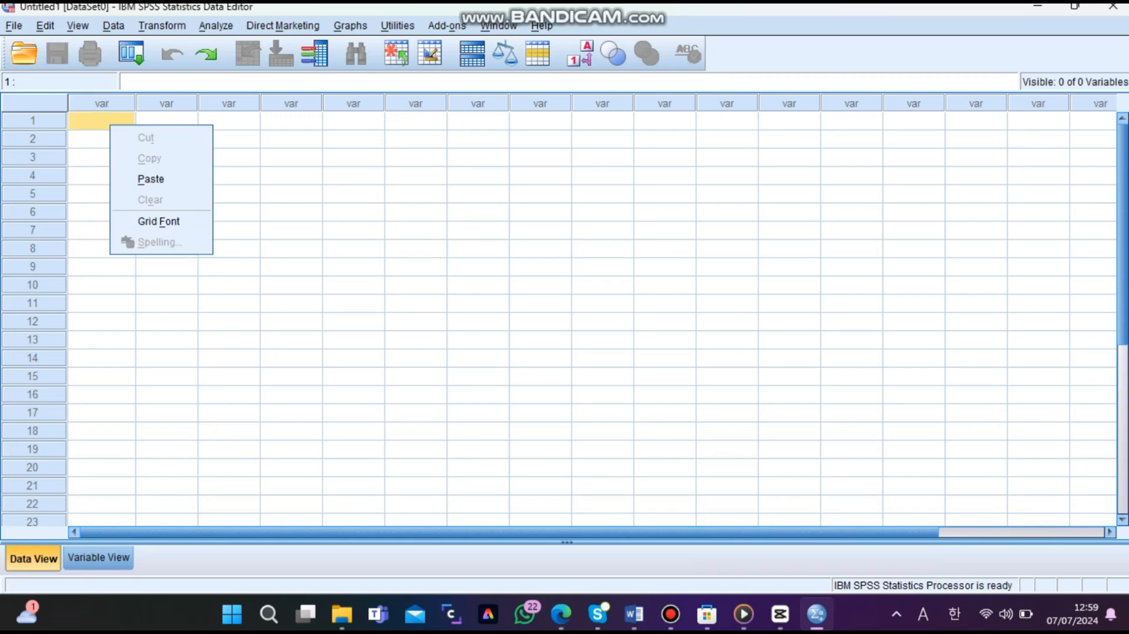
click(138, 176)
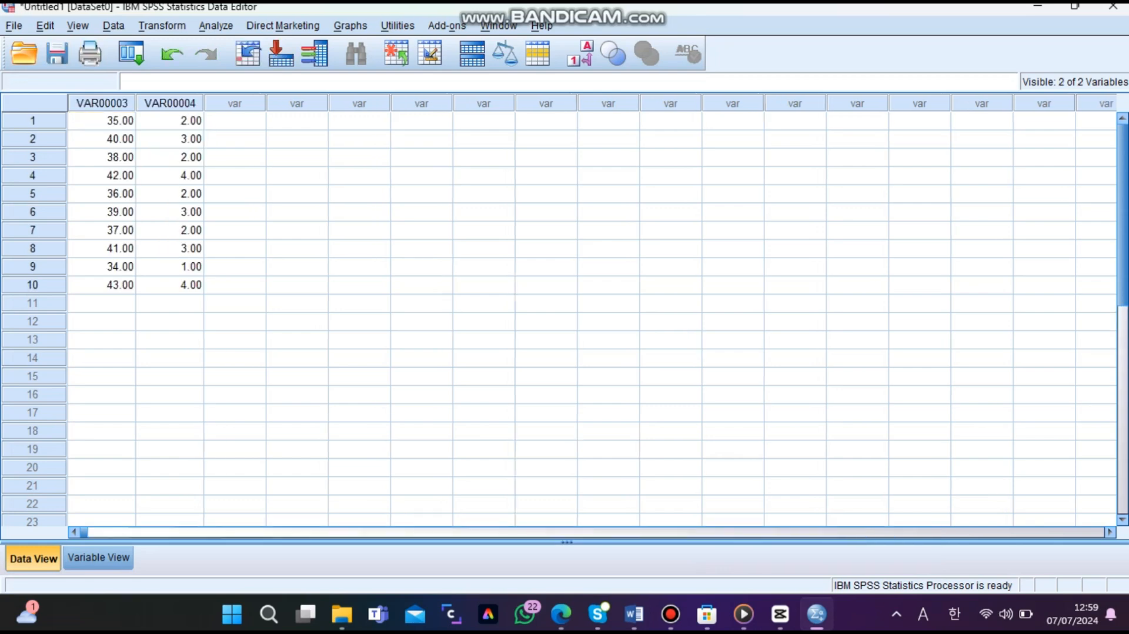
- Rename the two pasted variables to UsiaOrtu and JumlahAnak
click(98, 558)
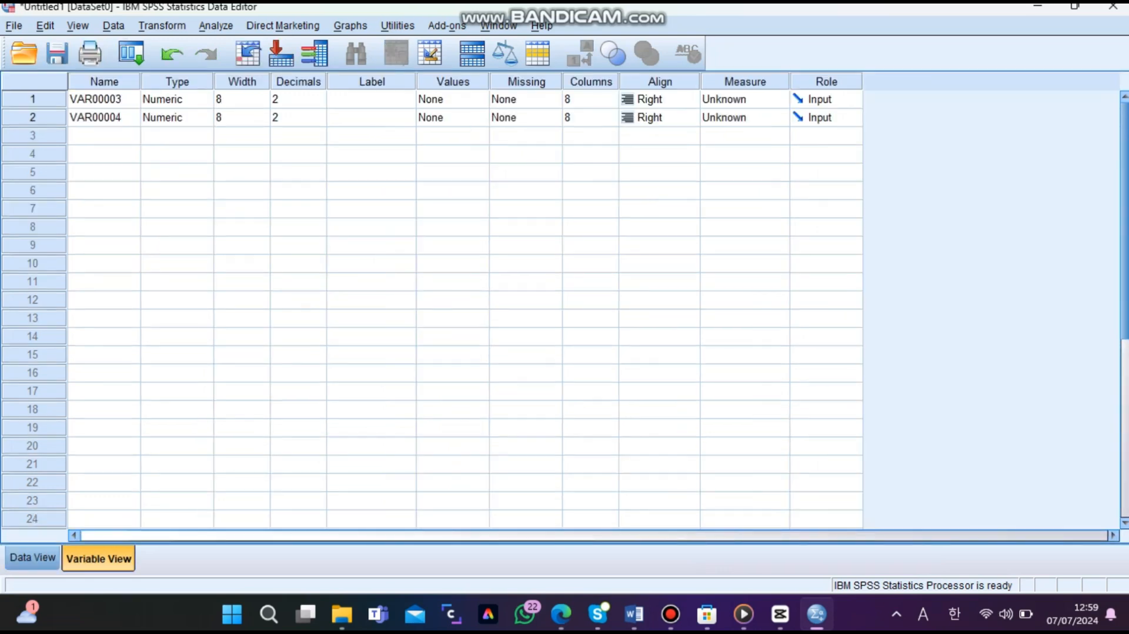
click(104, 100)
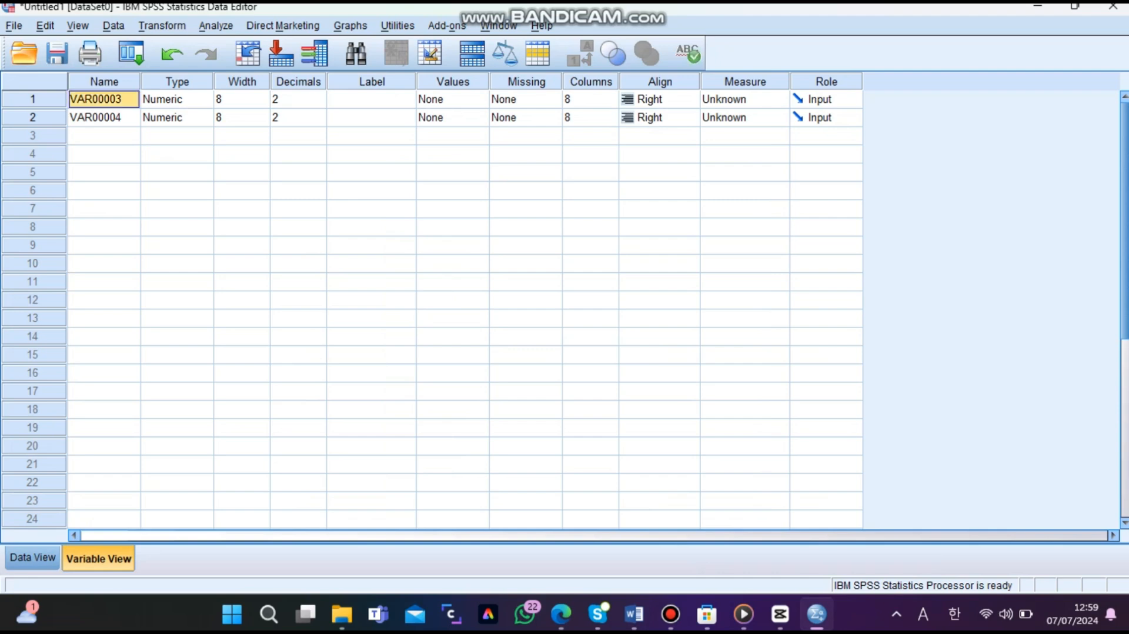
key(BackSpace)
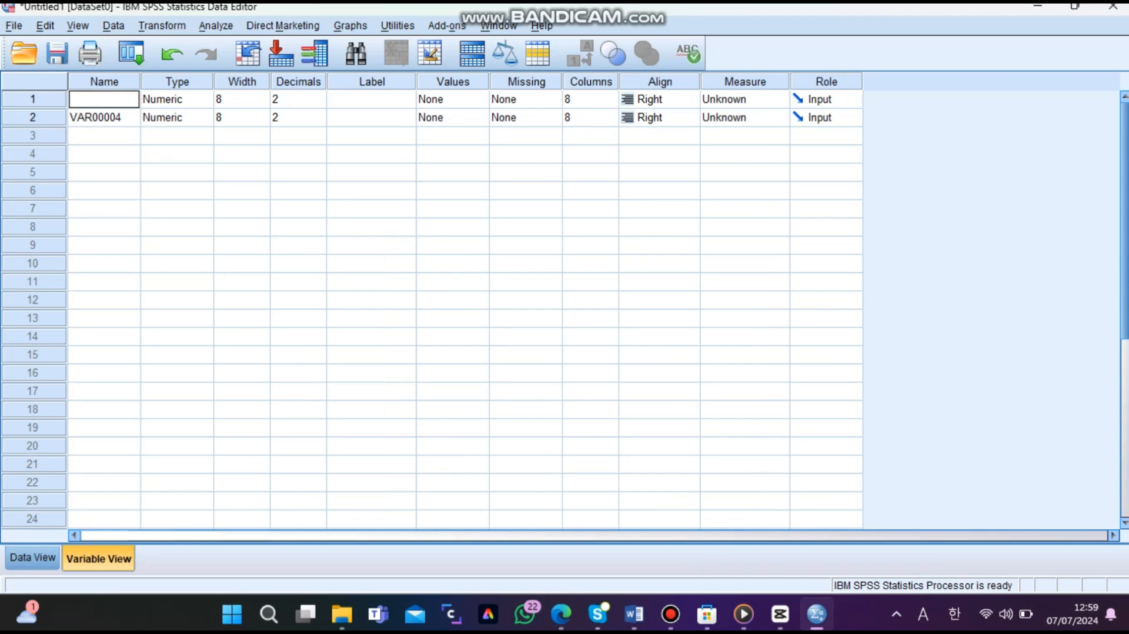
text(UsiaOrtu)
key(Return)
text(JumlahA)
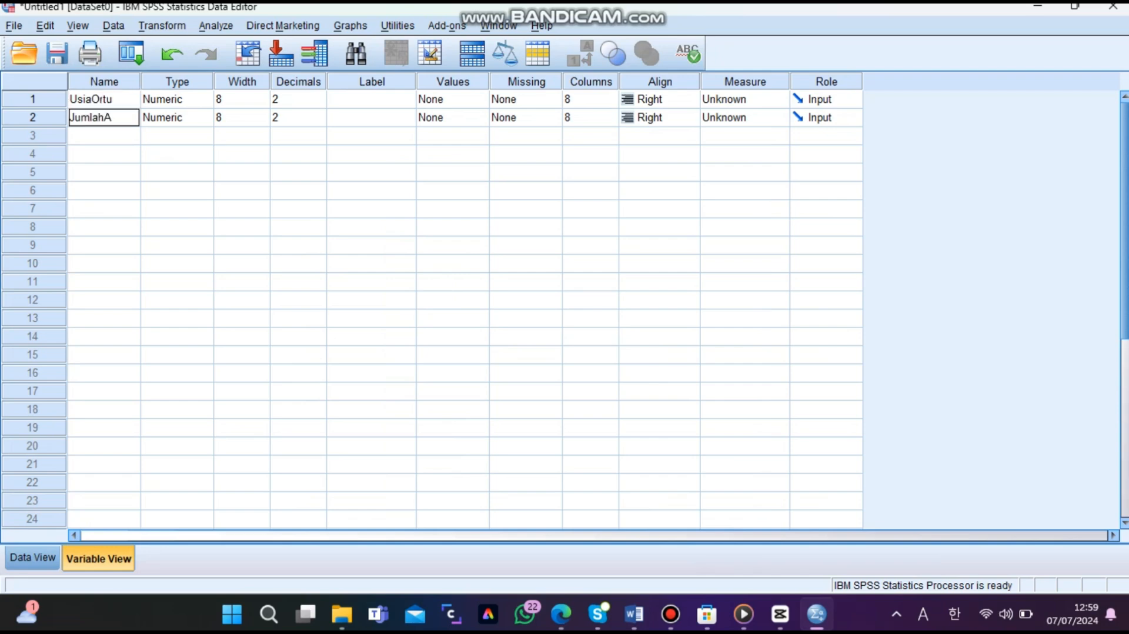
text(nak)
- Reduce the decimals of UsiaOrtu and JumlahAnak to 0
click(305, 99)
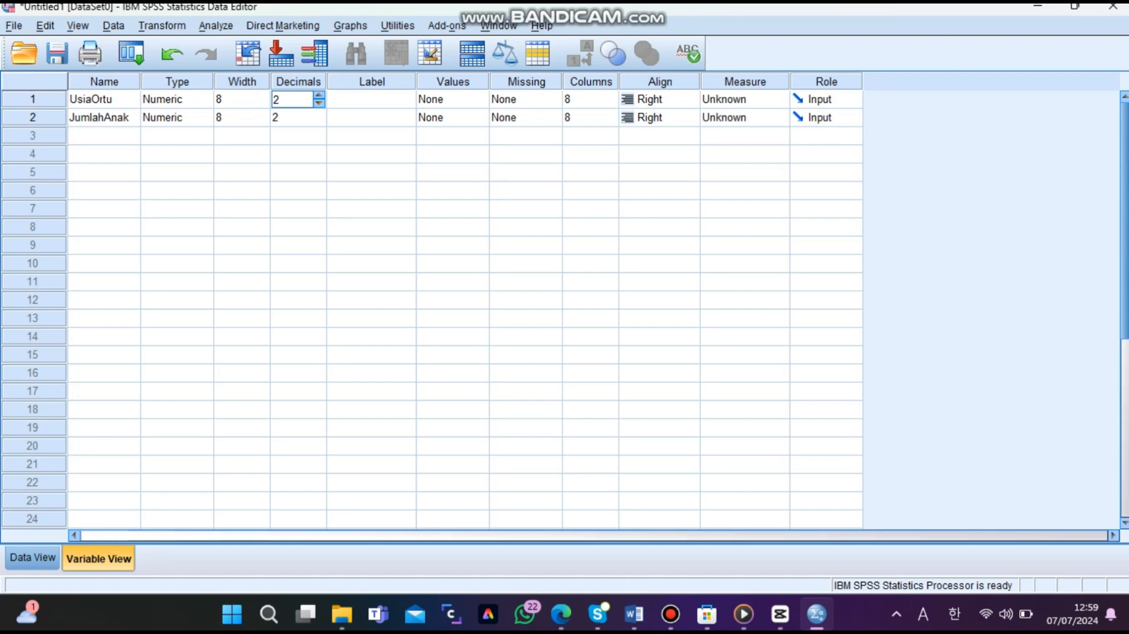
click(320, 104)
click(320, 103)
click(306, 118)
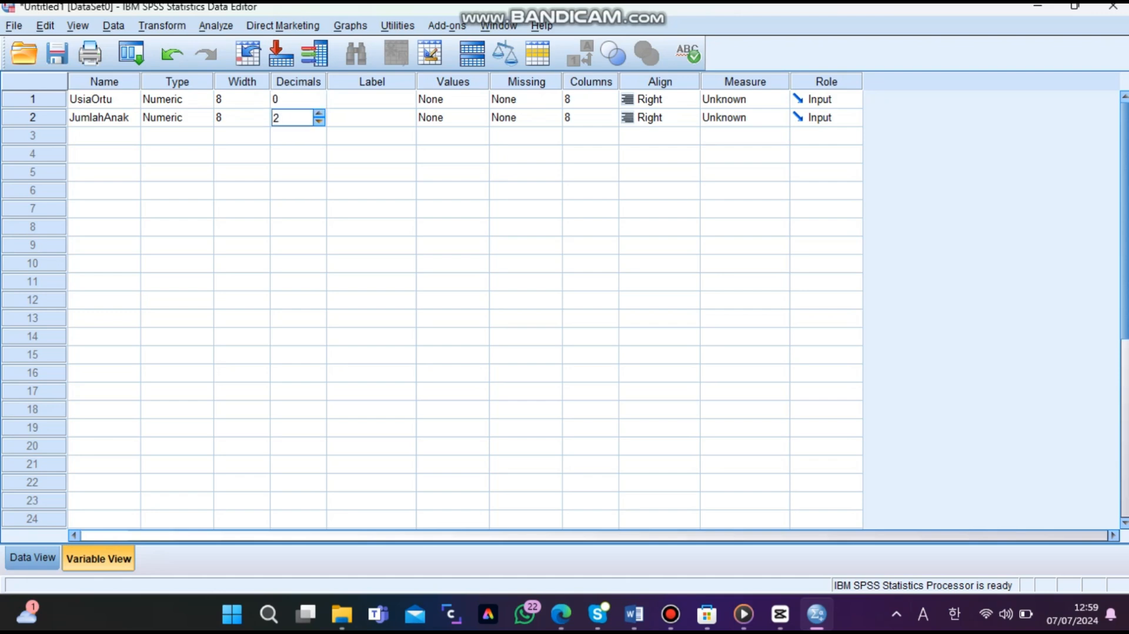
click(320, 122)
click(319, 122)
- Set the measurement level of both UsiaOrtu and JumlahAnak to Scale
click(747, 99)
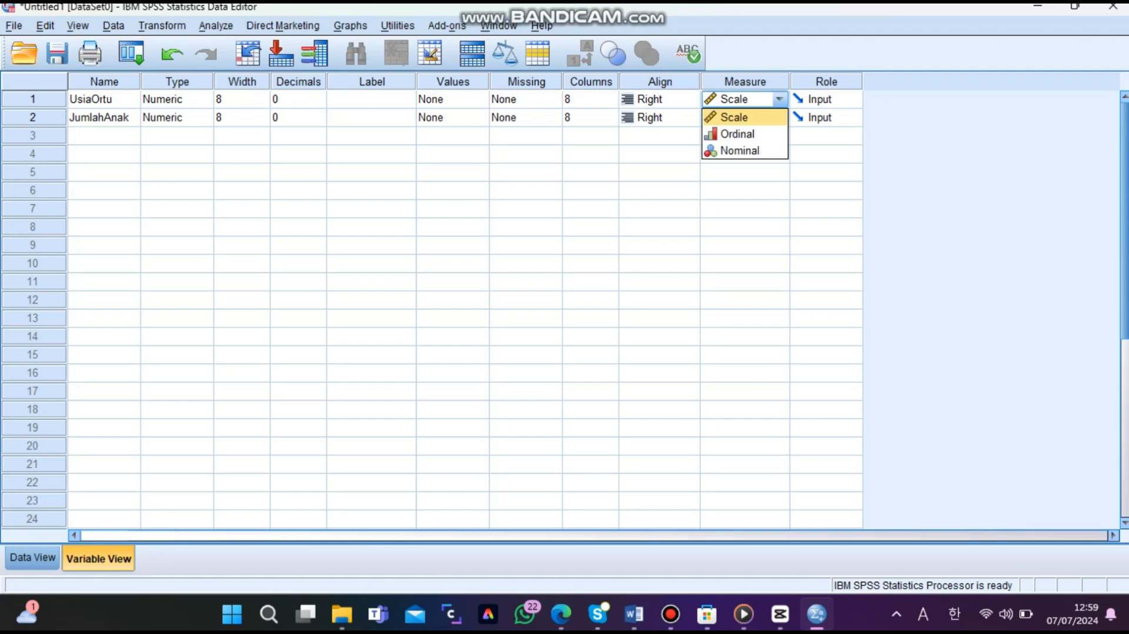
click(744, 117)
click(747, 118)
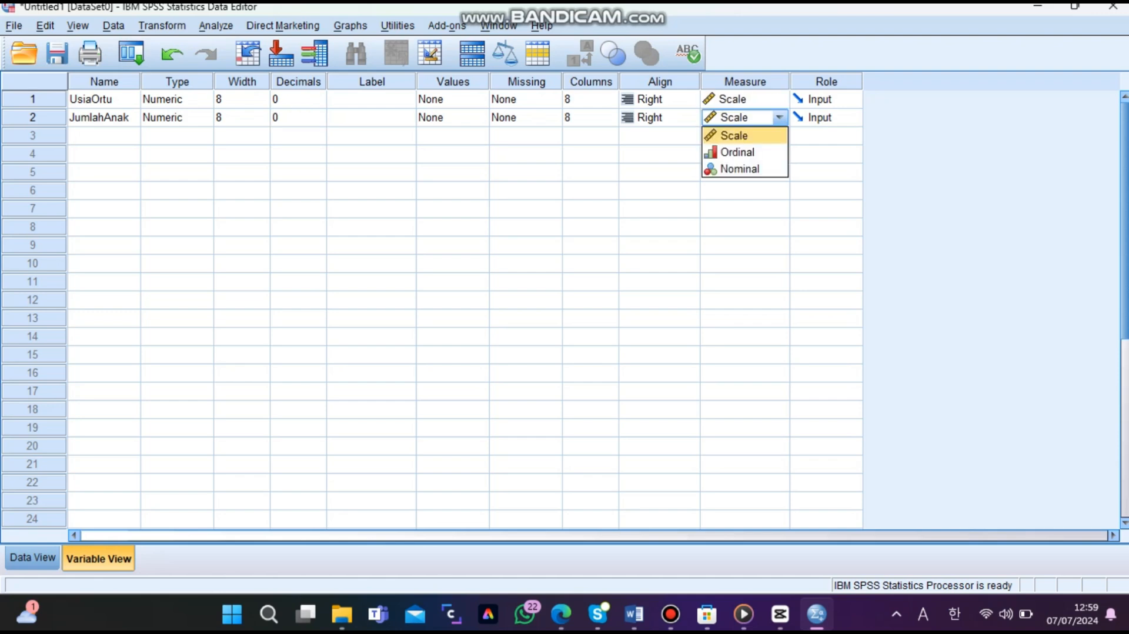
click(744, 136)
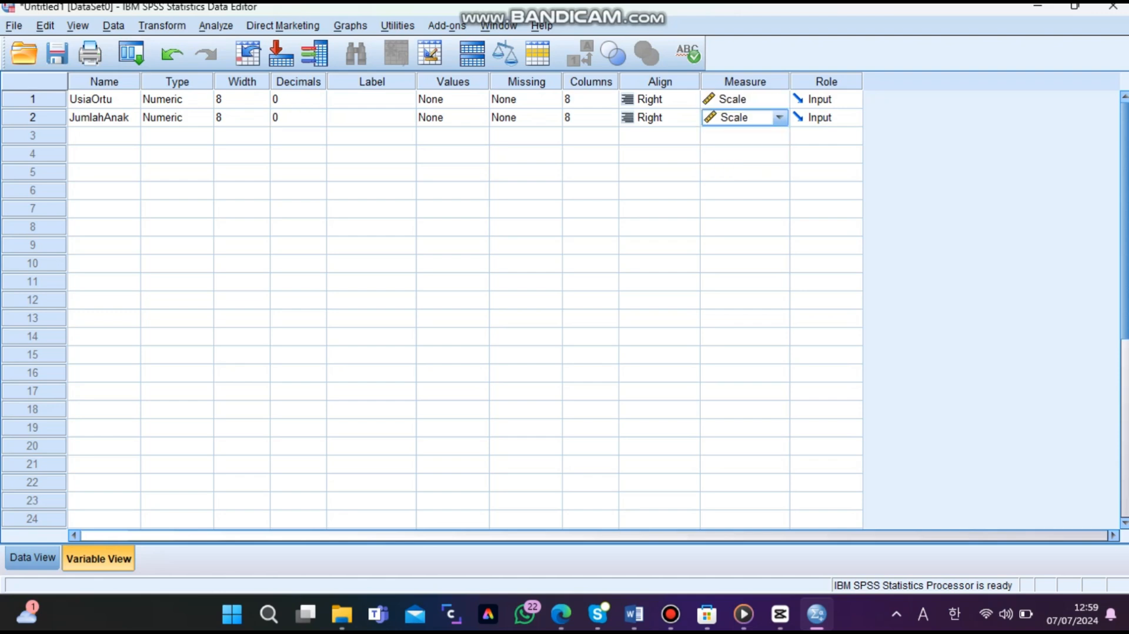
- Run a two-tailed bivariate Pearson correlation on UsiaOrtu and JumlahAnak, with significant correlations flagged
click(33, 557)
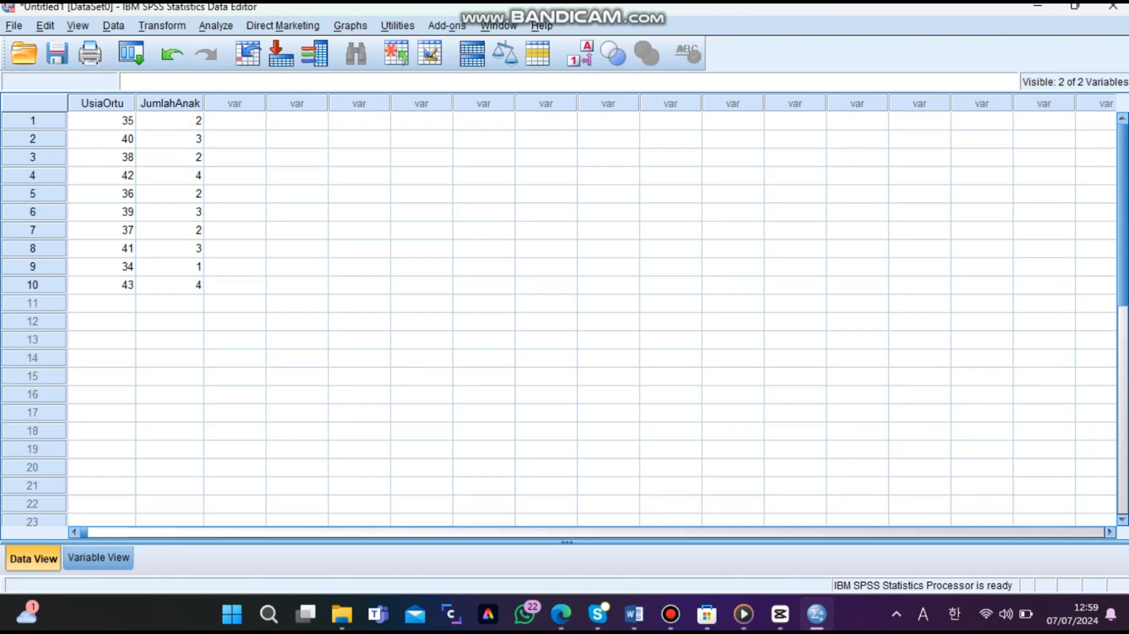
click(216, 25)
mouse_move(253, 181)
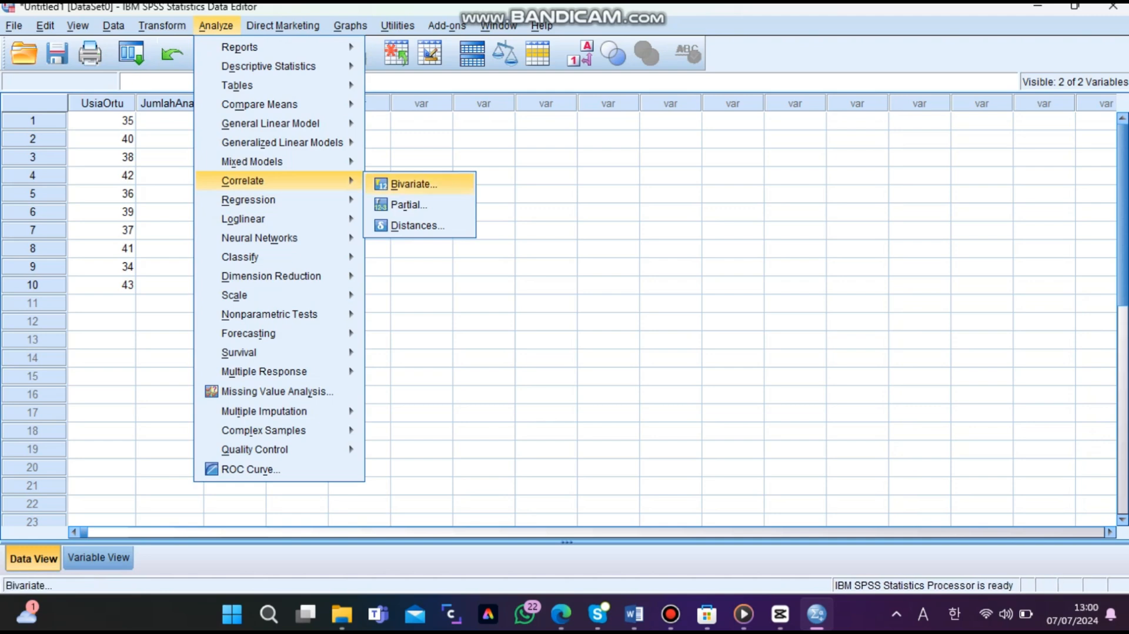
click(414, 184)
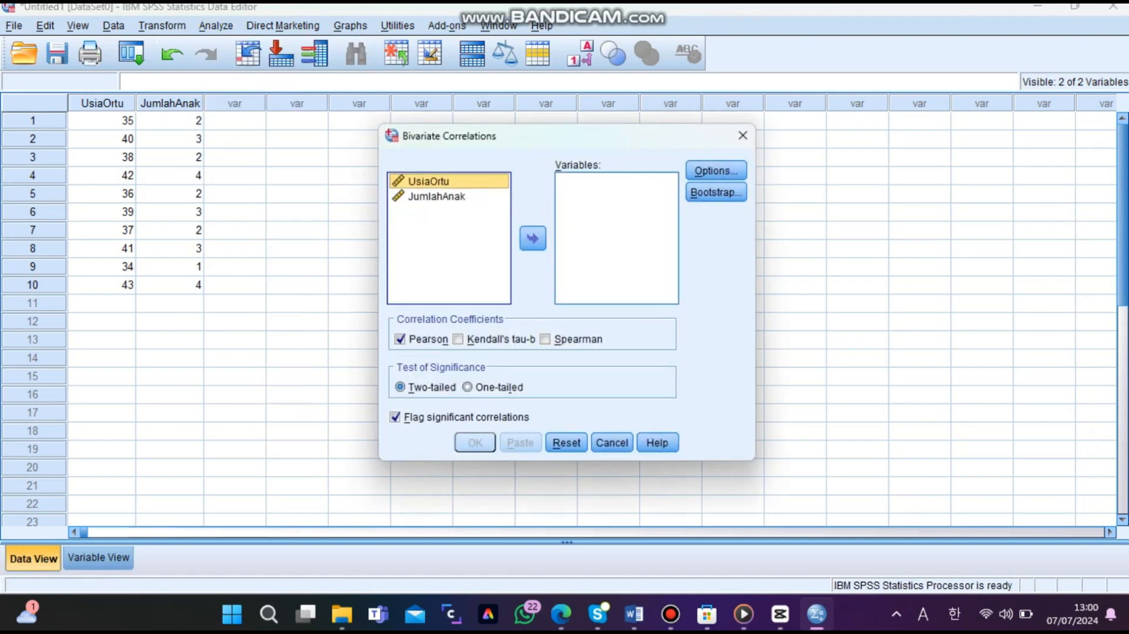
click(532, 239)
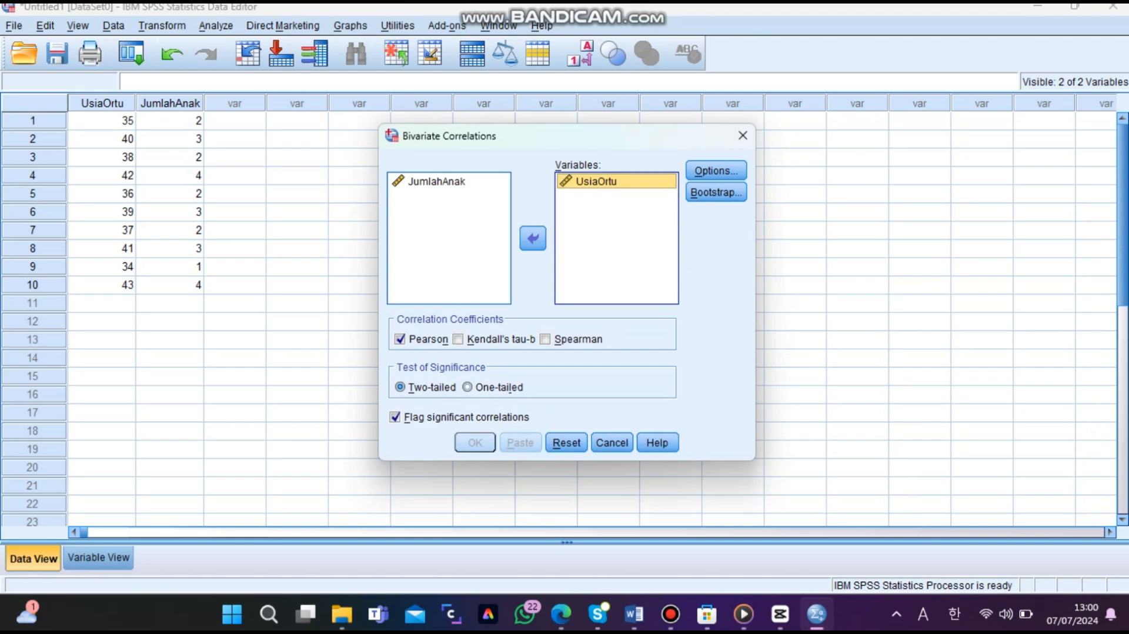
click(437, 182)
click(533, 238)
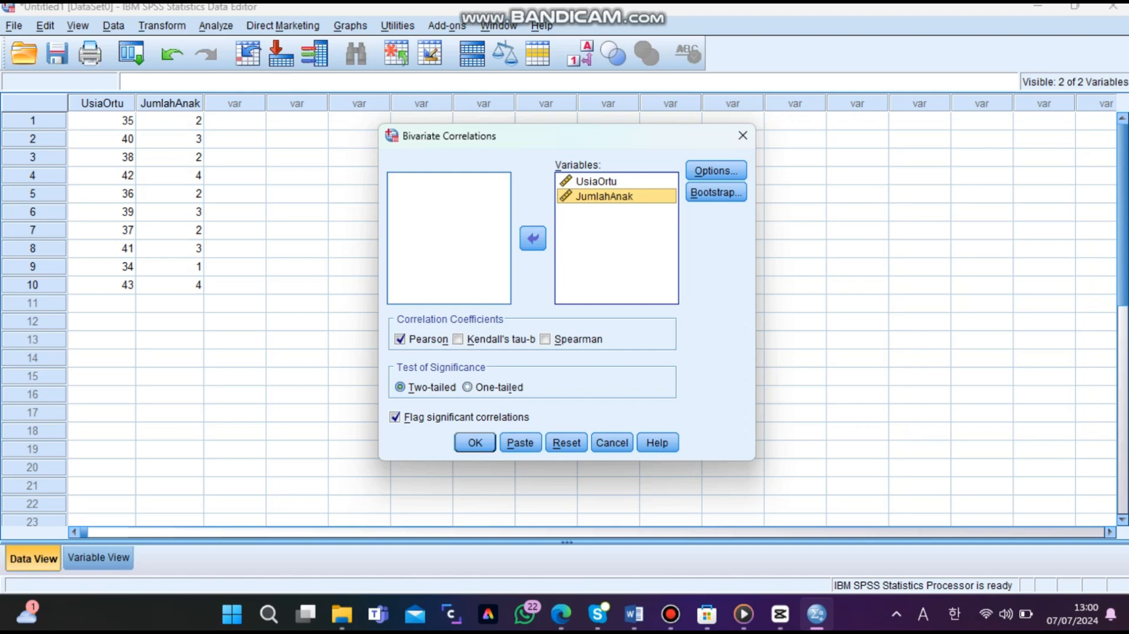
click(475, 442)
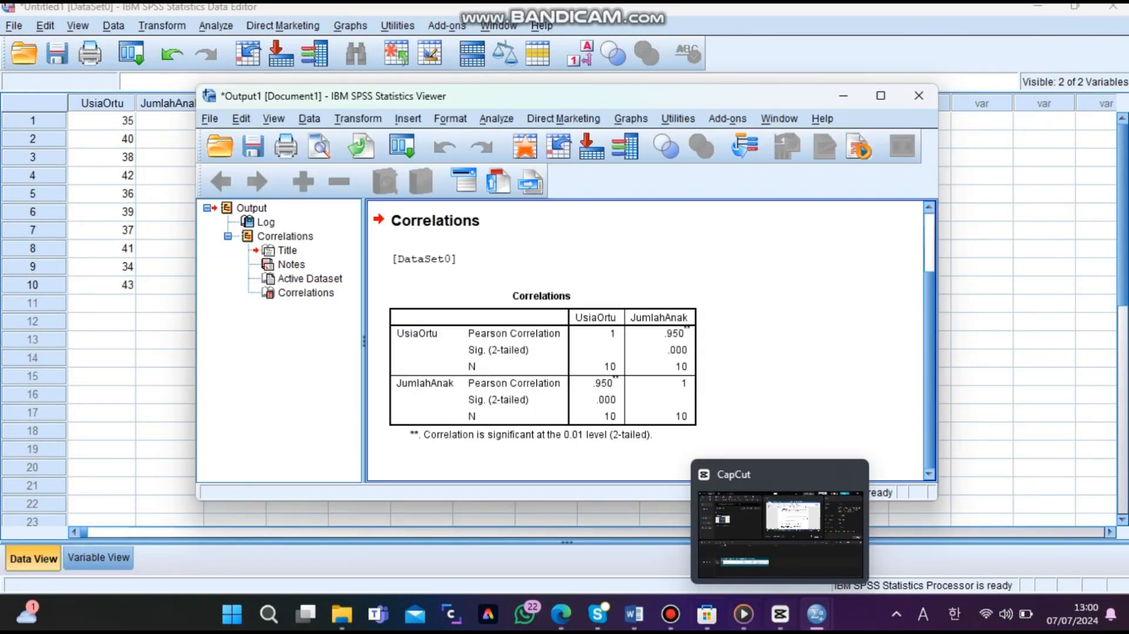
- Switch to Document2 in Word and review the correlation test decision criteria, starting with the Sig. (2-Tailed) rule
mouse_move(634, 614)
click(722, 529)
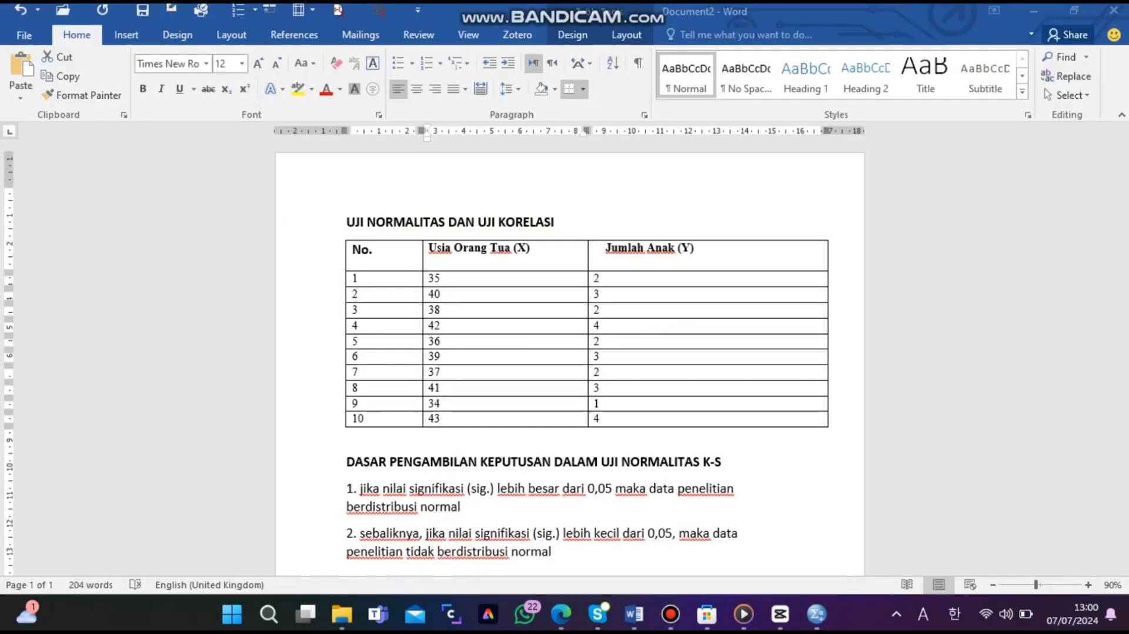
scroll(570, 359, down, 5)
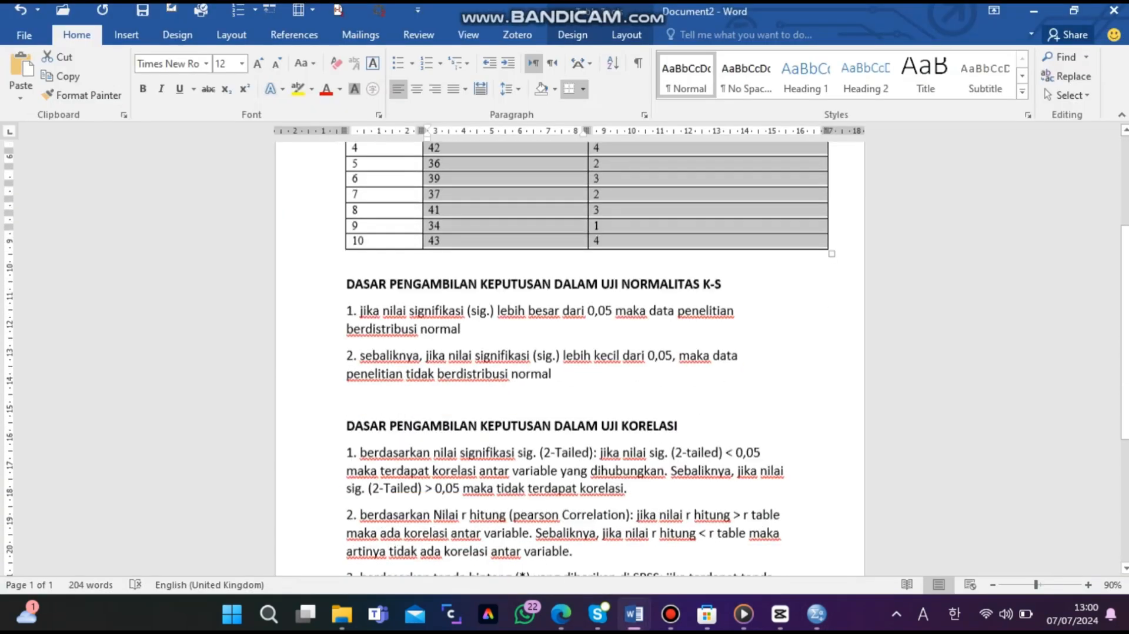
scroll(570, 359, down, 1)
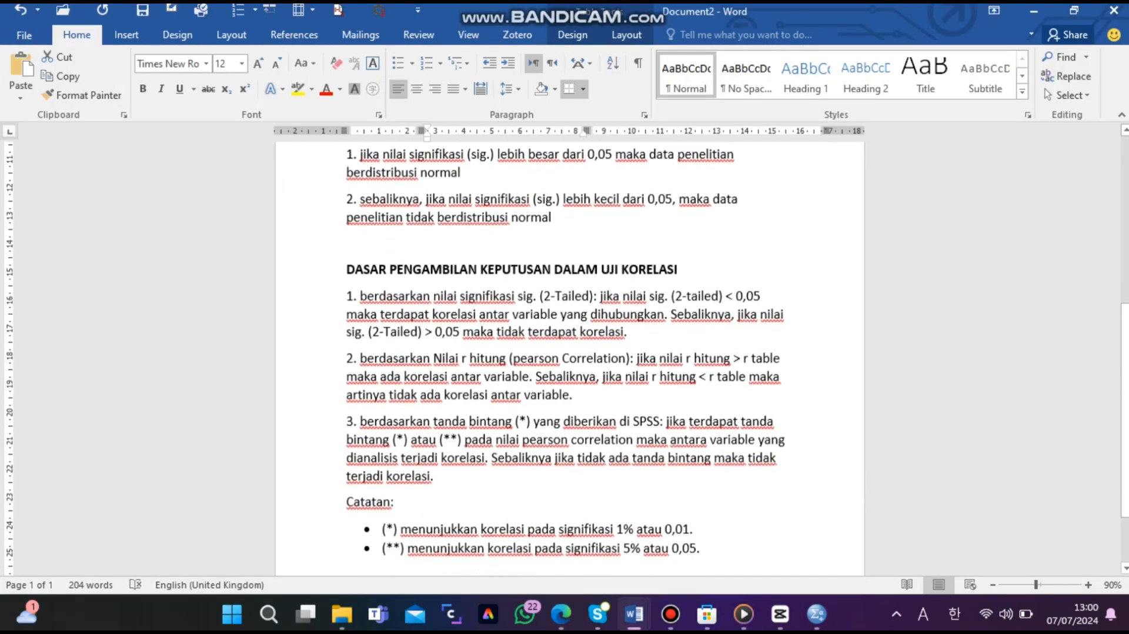
click(780, 455)
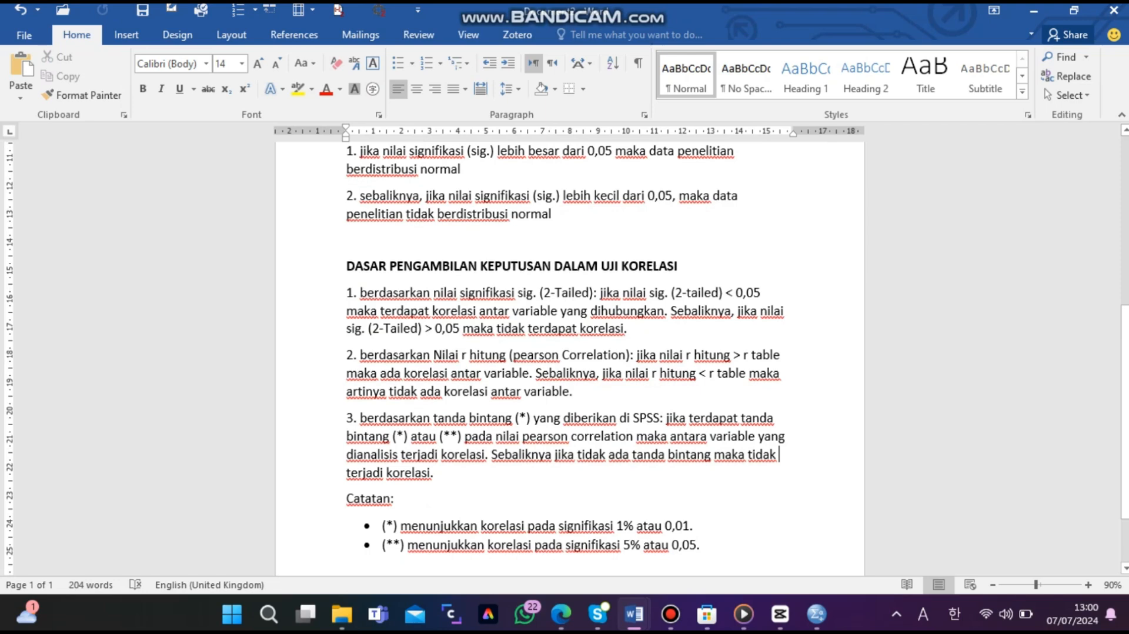
drag(354, 292, 627, 328)
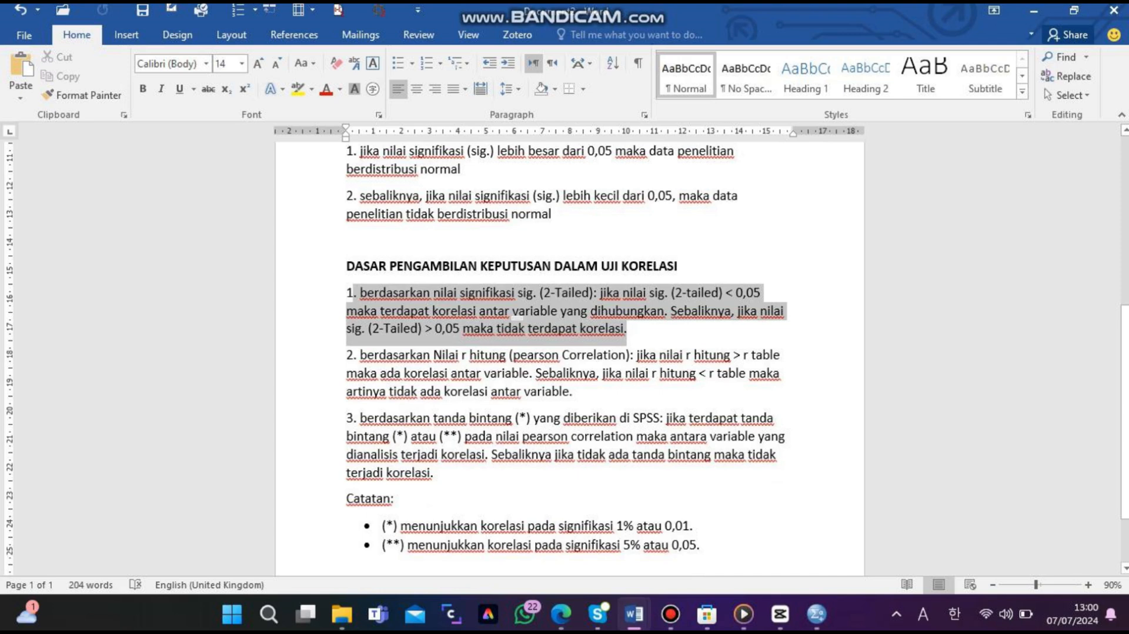
click(517, 317)
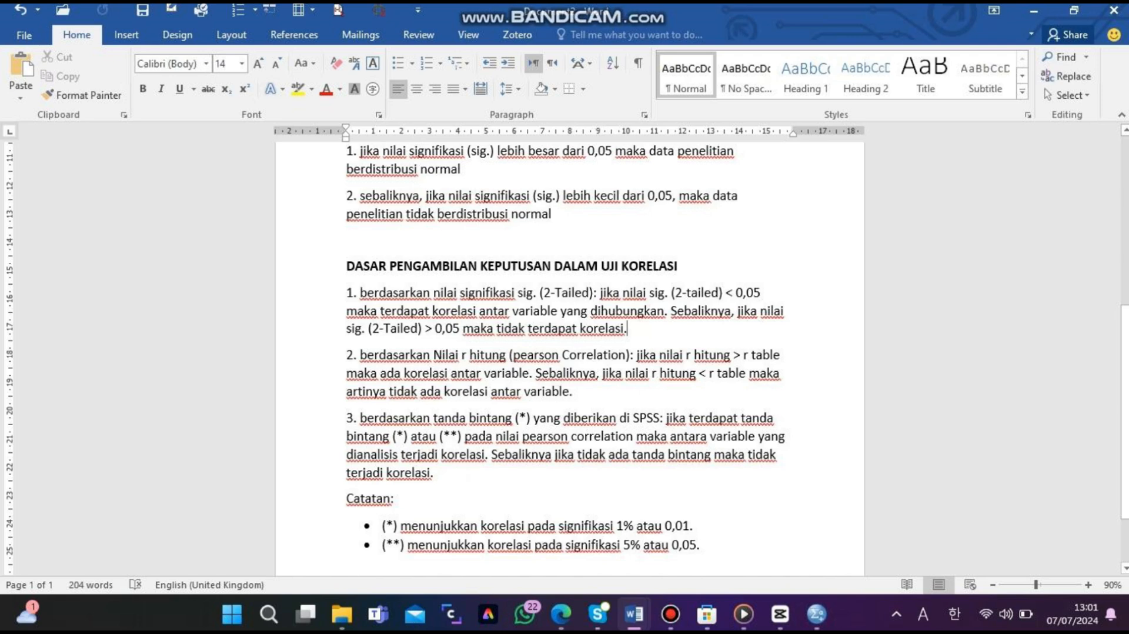
- Compare the Pearson correlation in the SPSS output with the 5% and 1% r table in the Word document
key(alt+Tab)
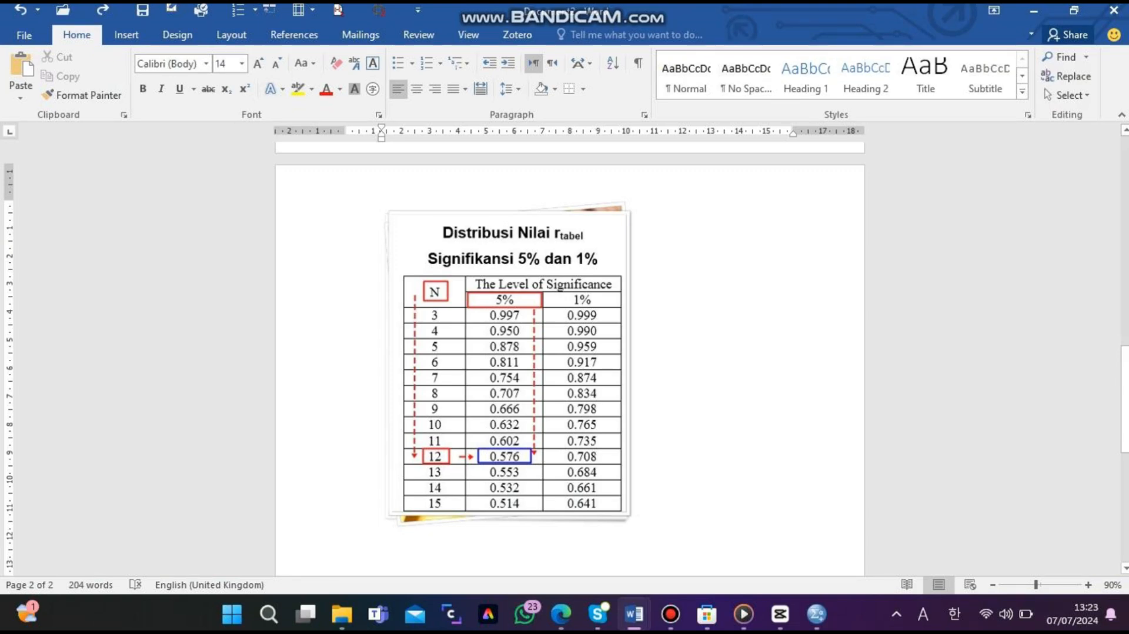
scroll(569, 370, up, 4)
key(alt+Tab)
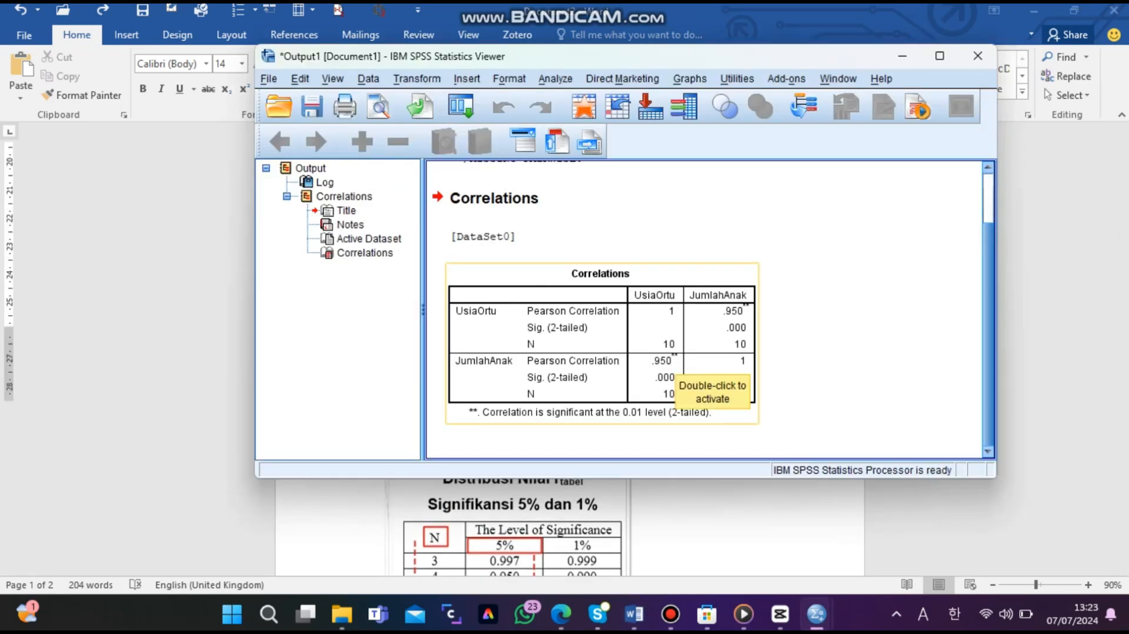
mouse_move(816, 614)
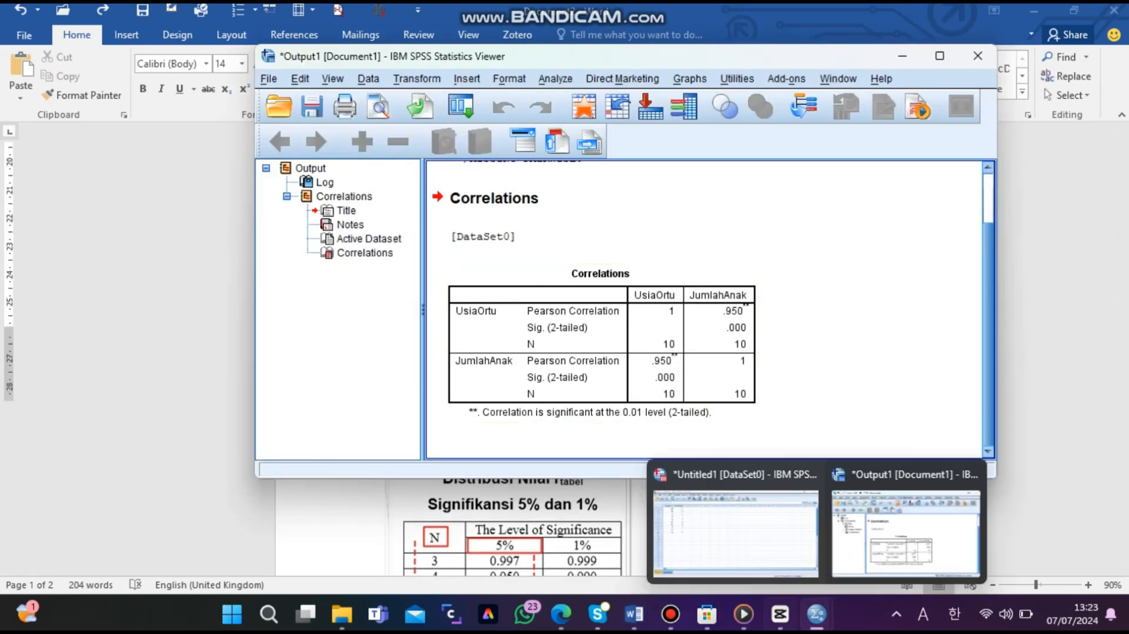
mouse_move(633, 613)
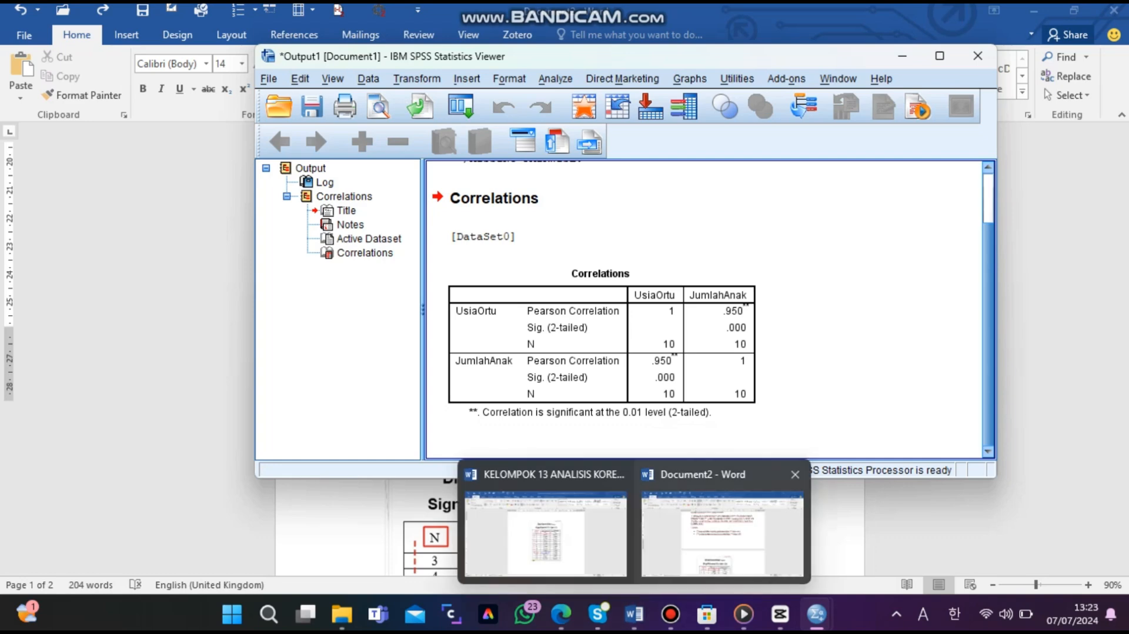
click(722, 532)
scroll(569, 382, down, 4)
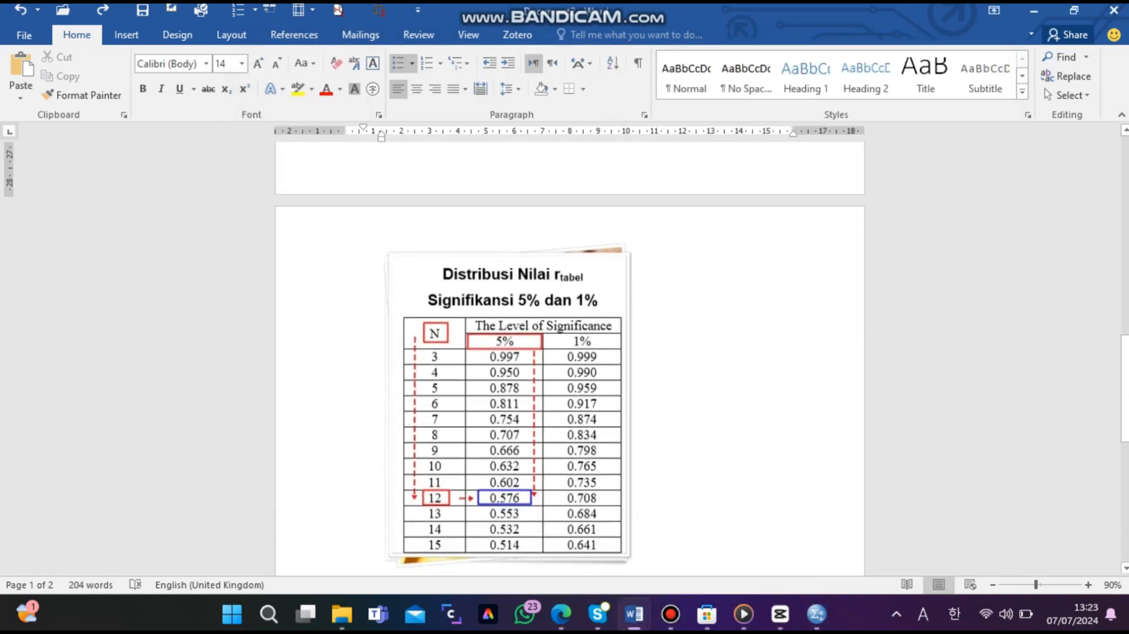
scroll(569, 382, down, 1)
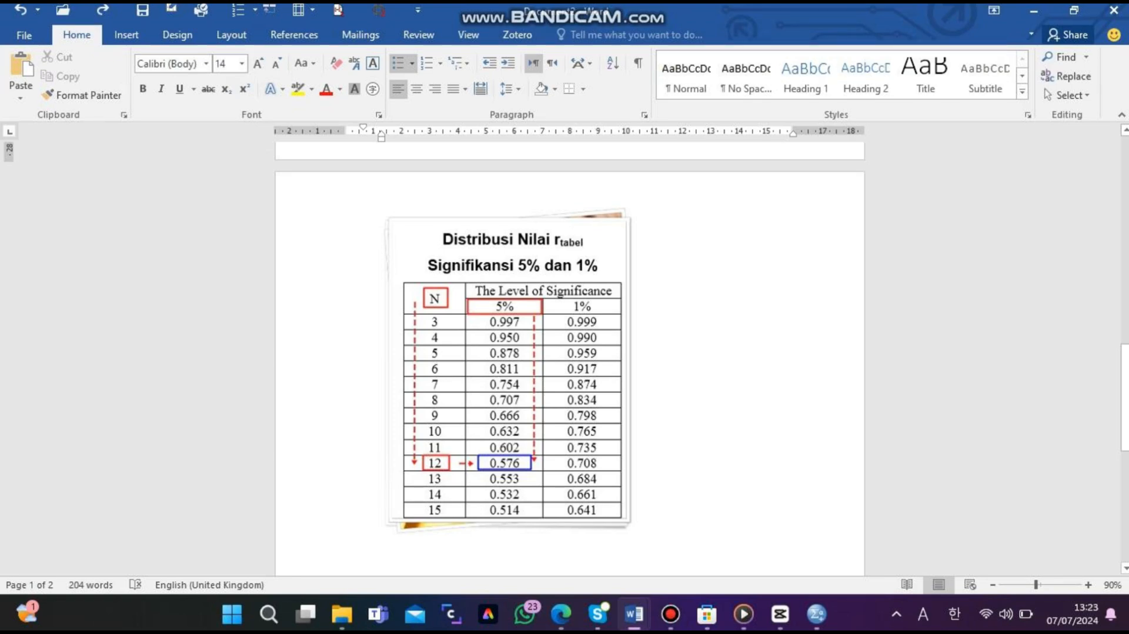
scroll(569, 353, down, 2)
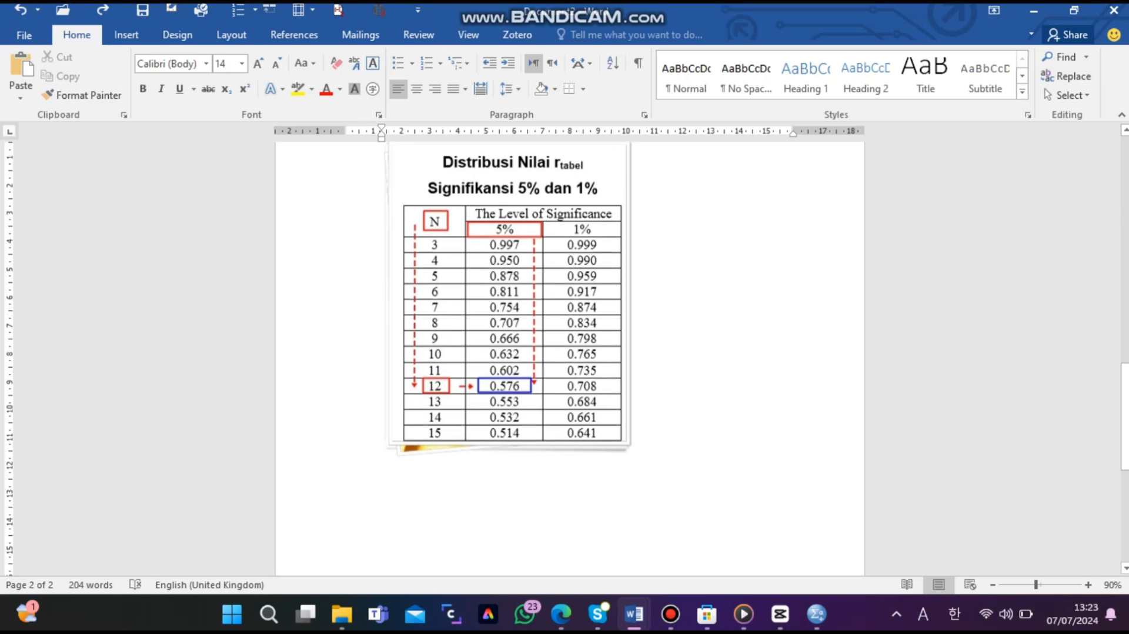
- Write the line "r hitung > r table jadi terdapat korelasi" below the r table image in Word
mouse_move(816, 614)
text(r hitung > r table jadi terd)
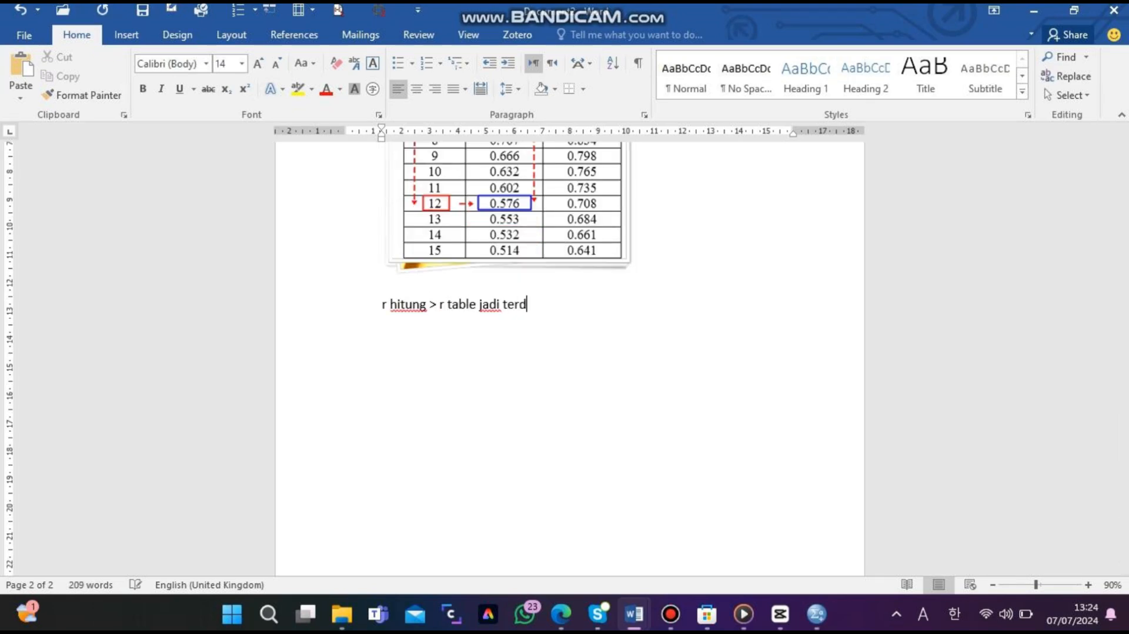
text(apat korelasi)
key(Return)
- Add a second line under the conclusion reading "r hitung 0,950 sedangkan r table 0,632"
text(r hitung 0,9)
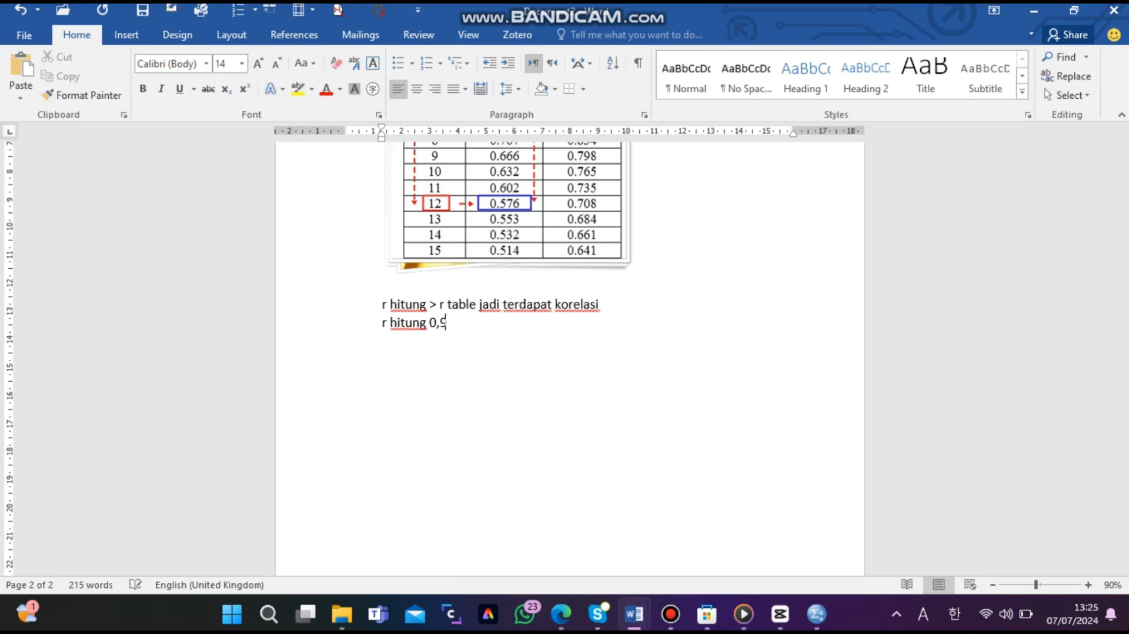
text(50 sedangkan r table)
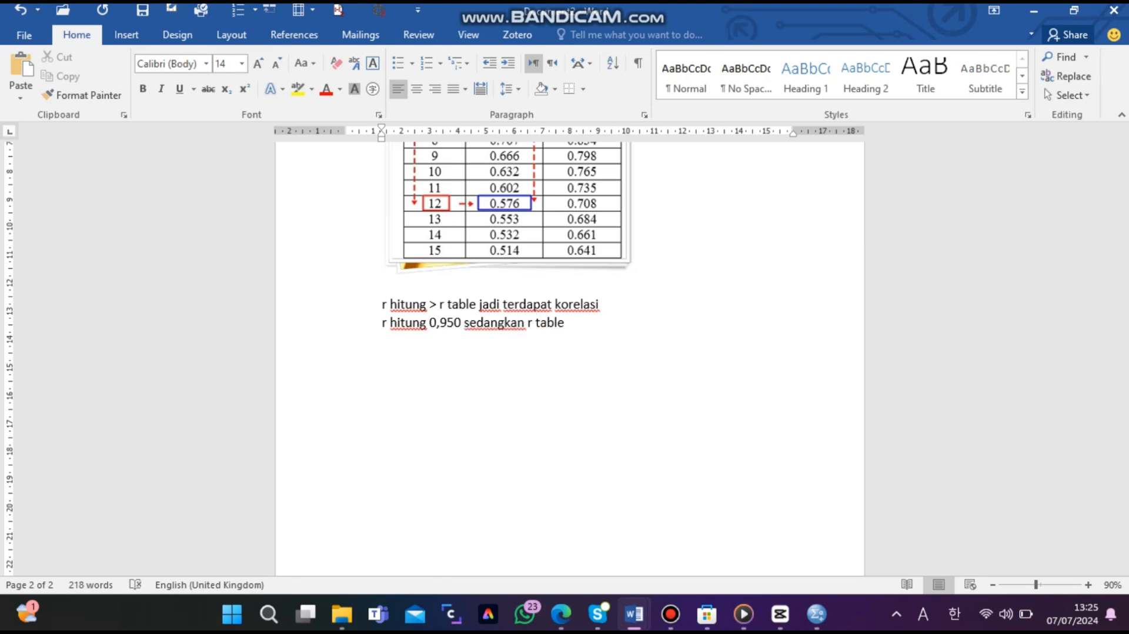
text( 0,632)
- Append an opening parenthesis and the bold text "jadi terdapat korelasi" to the end of the second line
scroll(505, 253, up, 2)
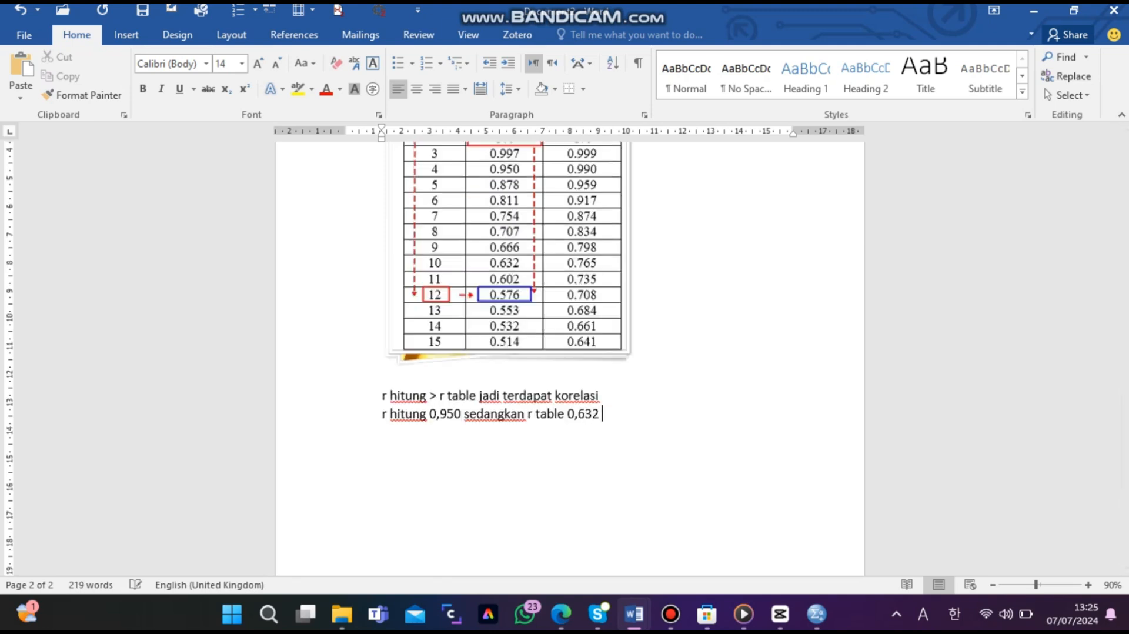
text(()
key(ctrl+b)
text(jadi terdapat )
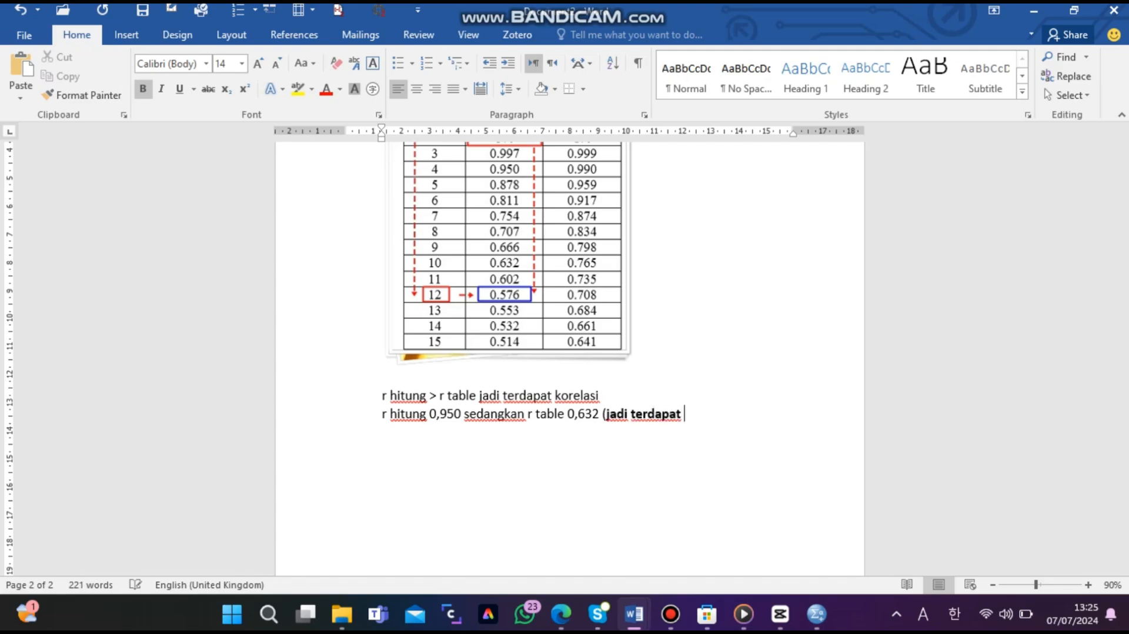
text(korelasi)
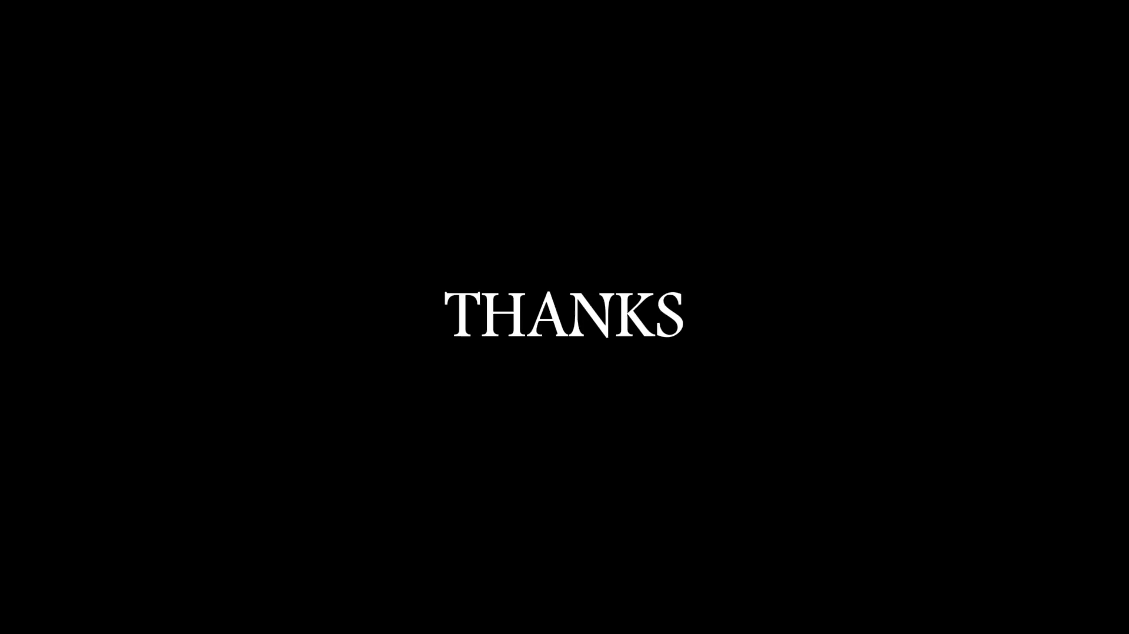